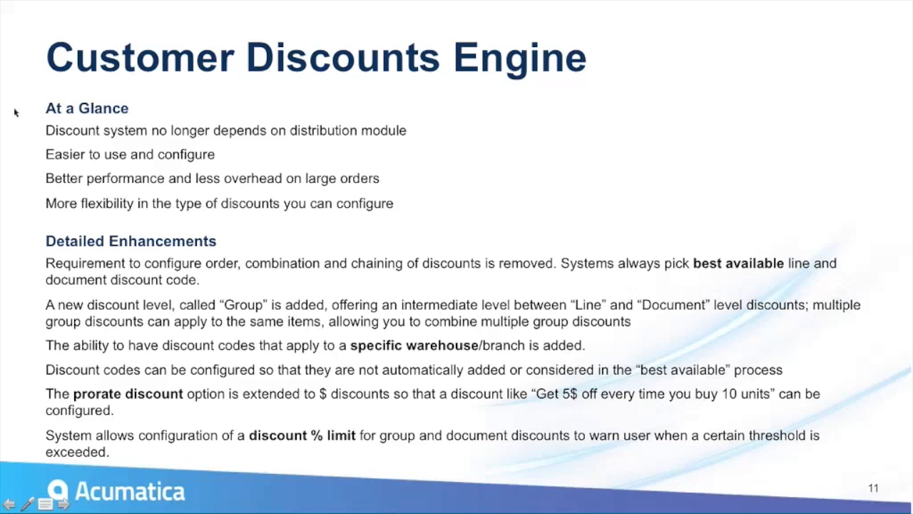
Step: Leave the slide show for the Sales Orders page in Chrome and add an order line for item CPU00001 with quantity 1
{"action": "key", "text": "Escape"}
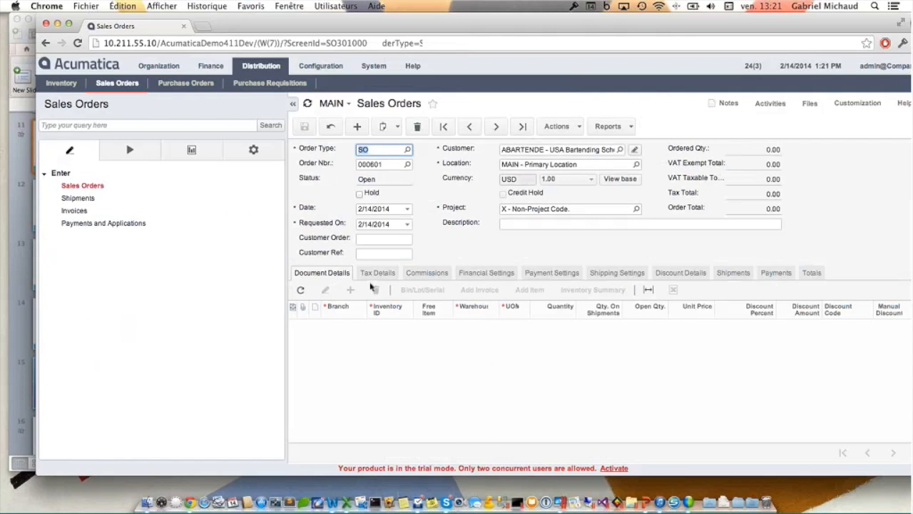
{"action": "left_click", "coordinate": [351, 290]}
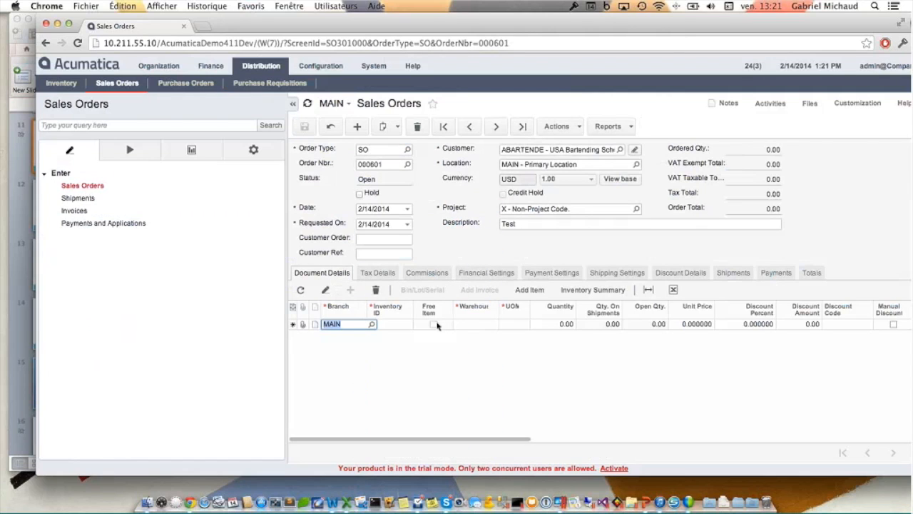
{"action": "type", "text": "cpu"}
{"action": "key", "text": "Tab"}
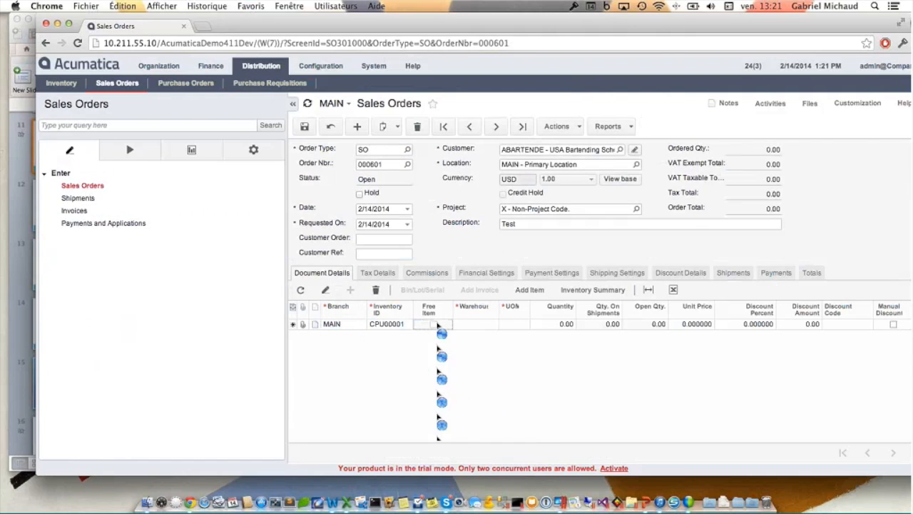
{"action": "key", "text": "Tab"}
{"action": "key", "text": "Tab"}
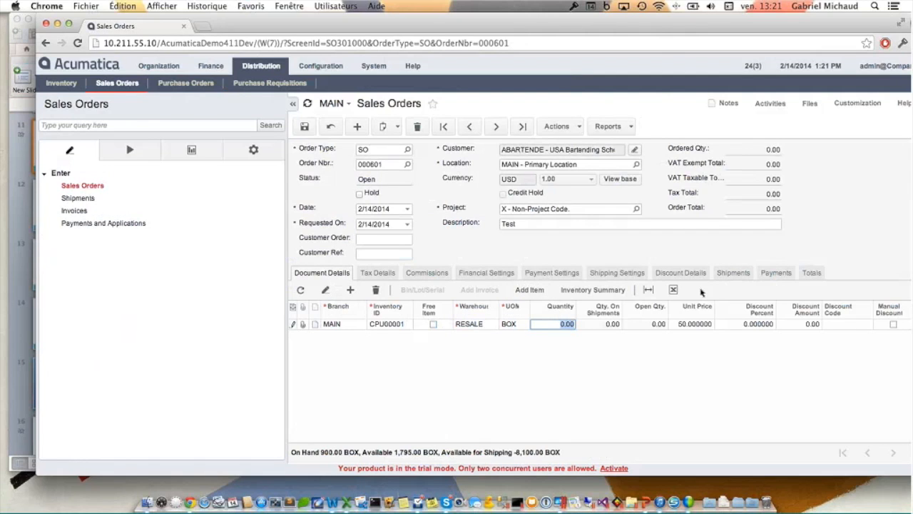
{"action": "type", "text": "1"}
{"action": "key", "text": "Tab"}
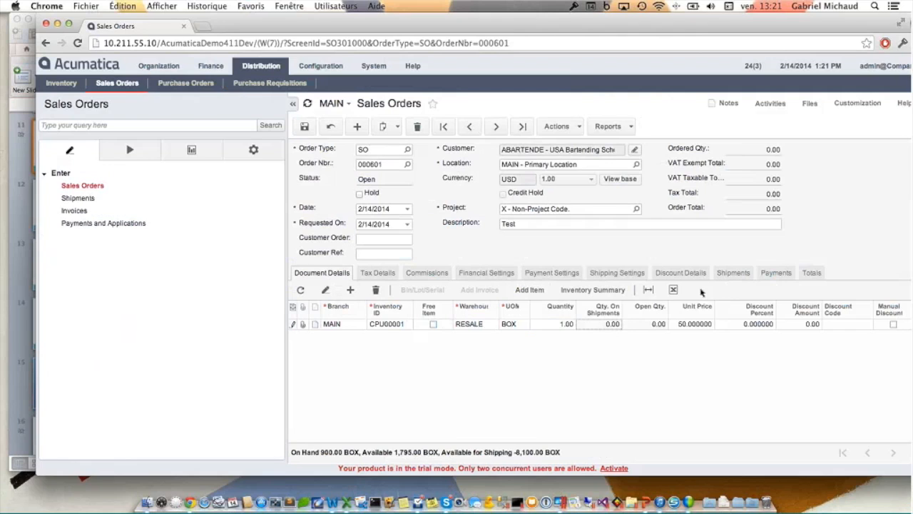
Step: Set the quantity of the CPU00001 order line to 10 and check the discount it receives
{"action": "key", "text": "shift+Tab"}
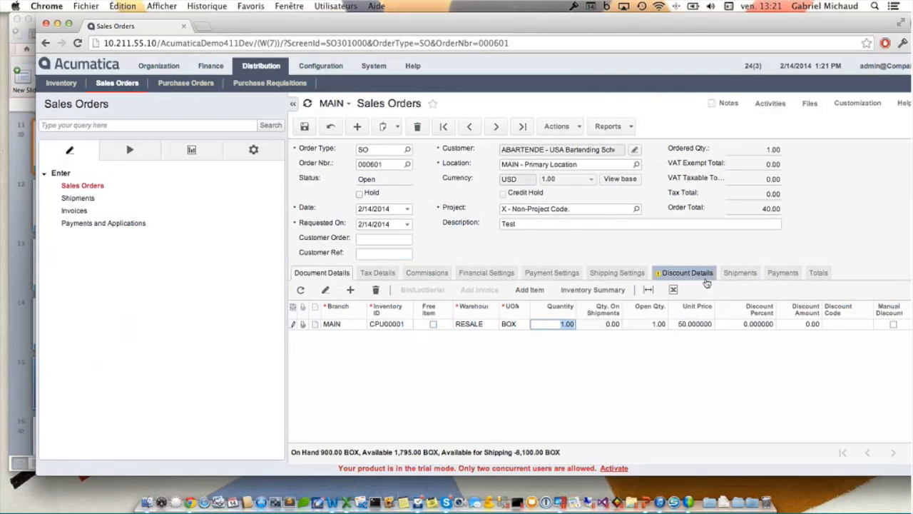
{"action": "type", "text": "10"}
{"action": "key", "text": "Tab"}
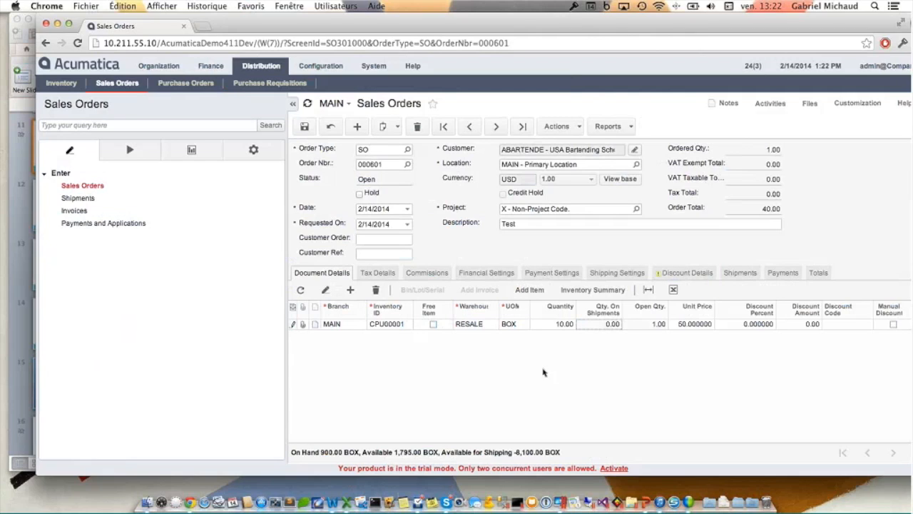
{"action": "key", "text": "Tab"}
{"action": "key", "text": "Tab"}
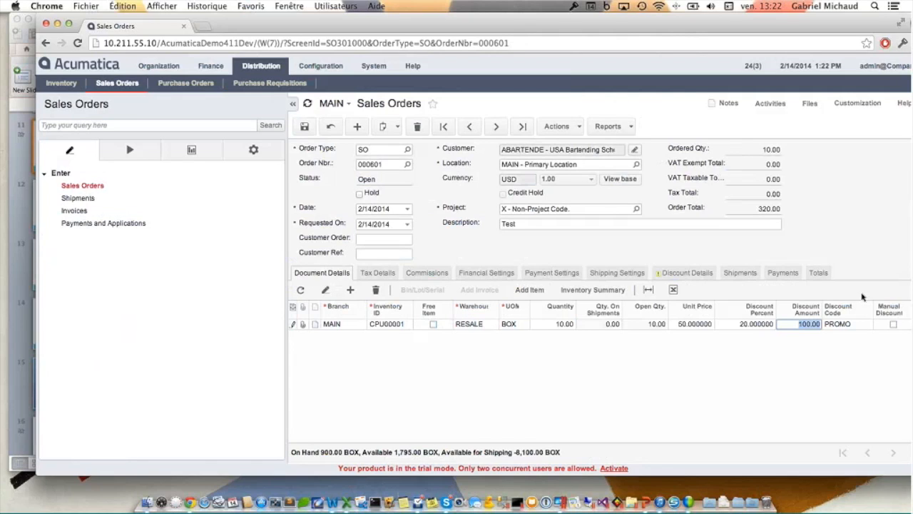
Step: Set the quantity of the CPU00001 order line to 20 and check its recalculated discount
{"action": "key", "text": "shift+Tab"}
{"action": "key", "text": "shift+Tab"}
{"action": "key", "text": "shift+Tab"}
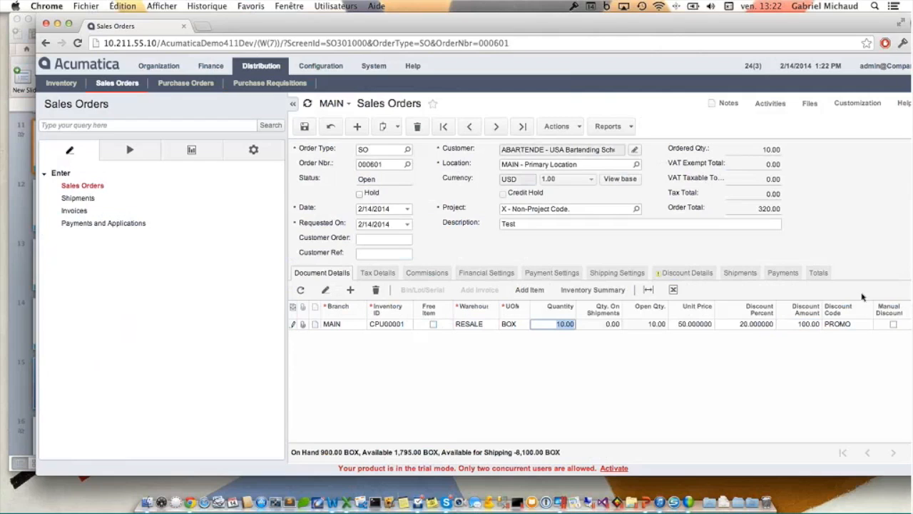
{"action": "type", "text": "20"}
{"action": "key", "text": "Tab"}
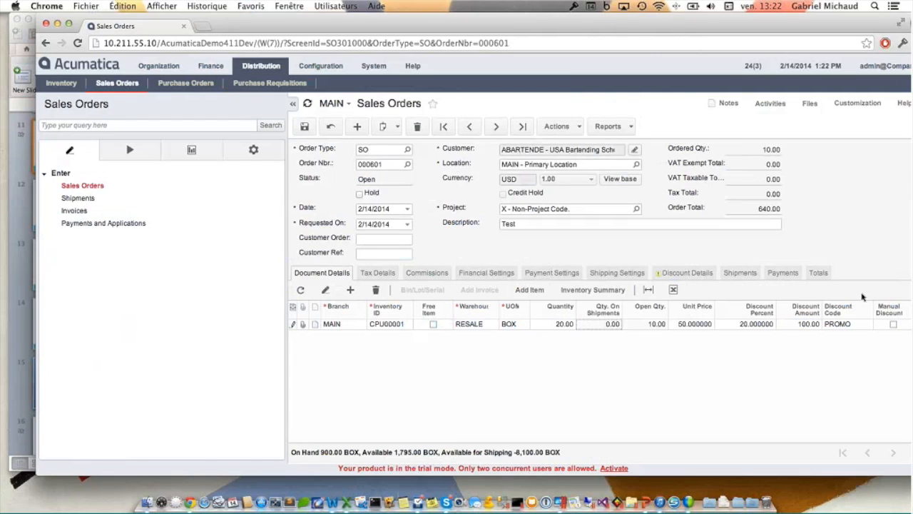
{"action": "key", "text": "Tab"}
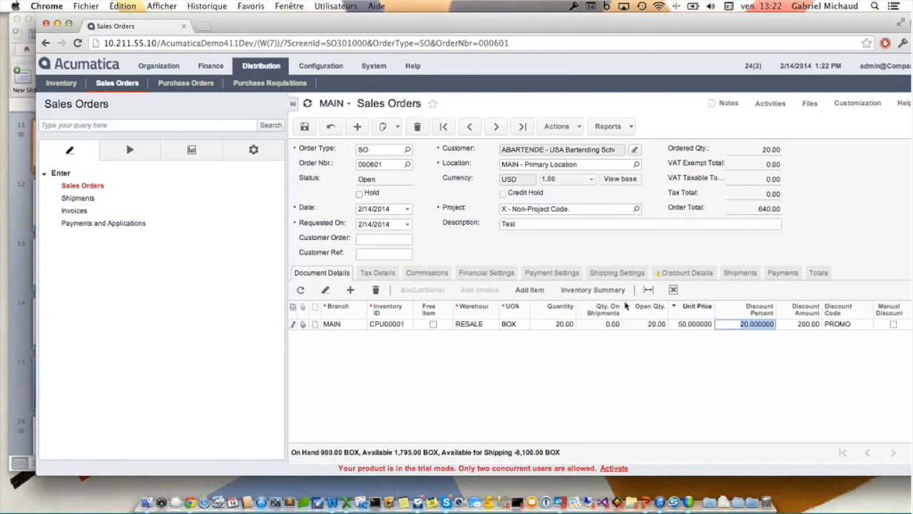
{"action": "left_click", "coordinate": [778, 227]}
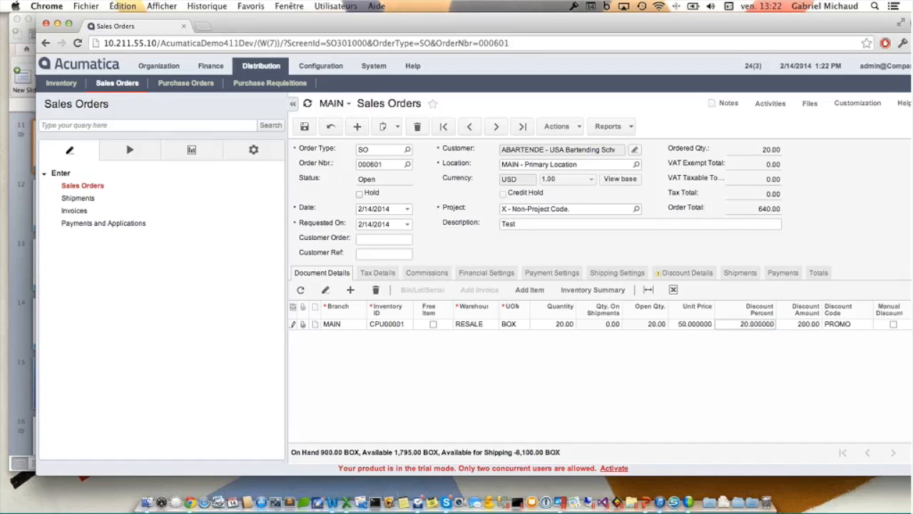
Step: Examine the order's discount details and the Group/Document discount limit in the customer's class, then close the customer and class windows
{"action": "left_click", "coordinate": [665, 276]}
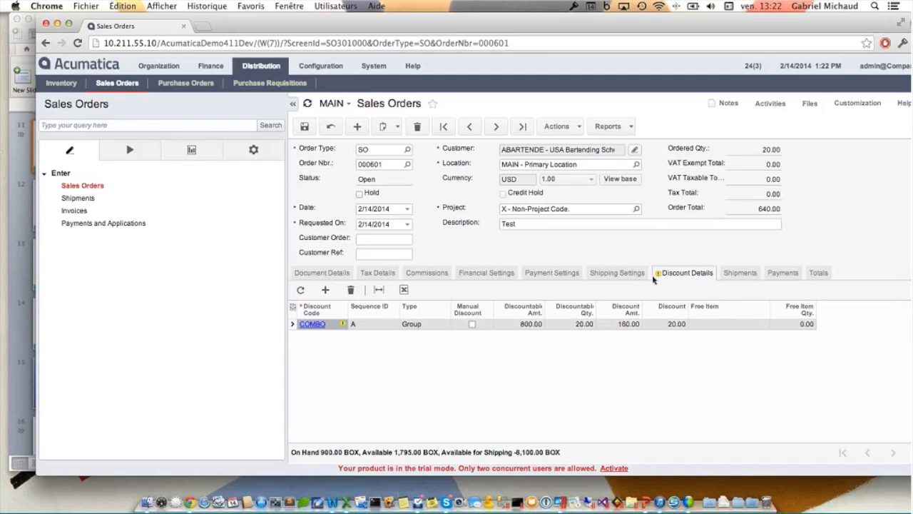
{"action": "key", "text": "super+Tab"}
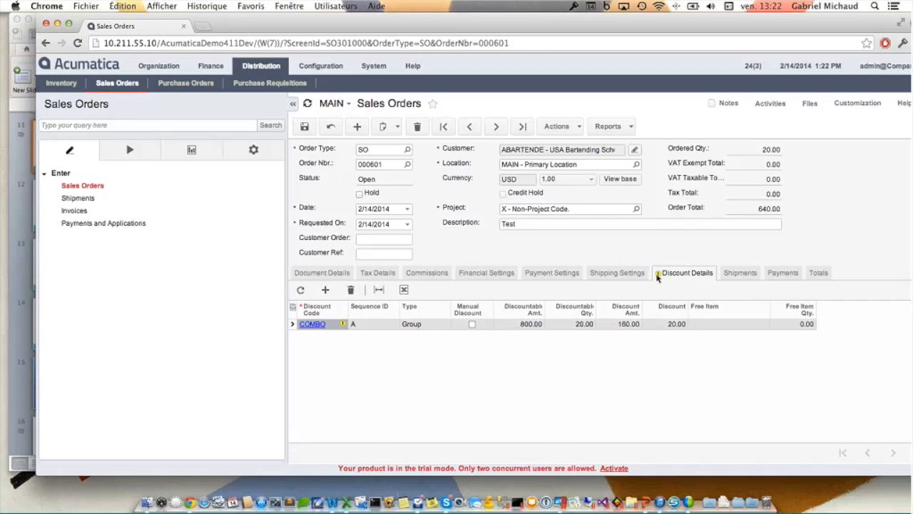
{"action": "mouse_move", "coordinate": [658, 278]}
{"action": "left_click", "coordinate": [635, 150]}
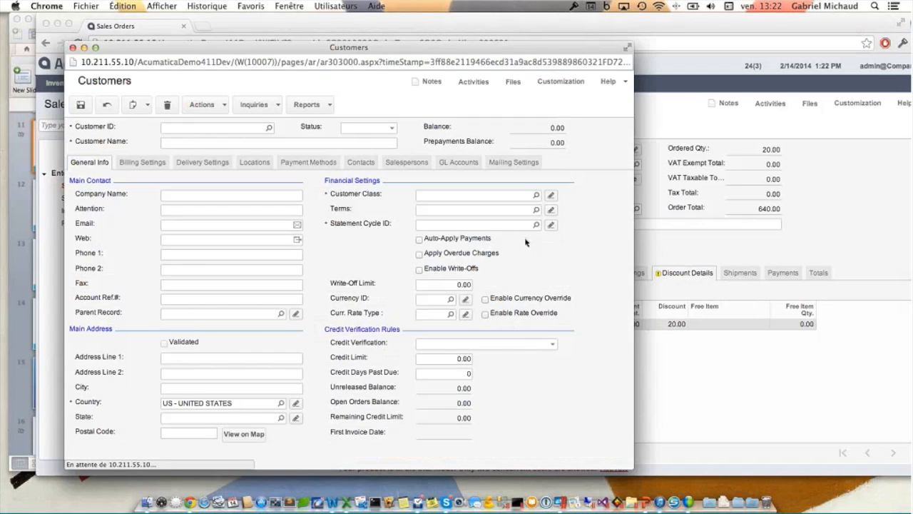
{"action": "left_click", "coordinate": [550, 197]}
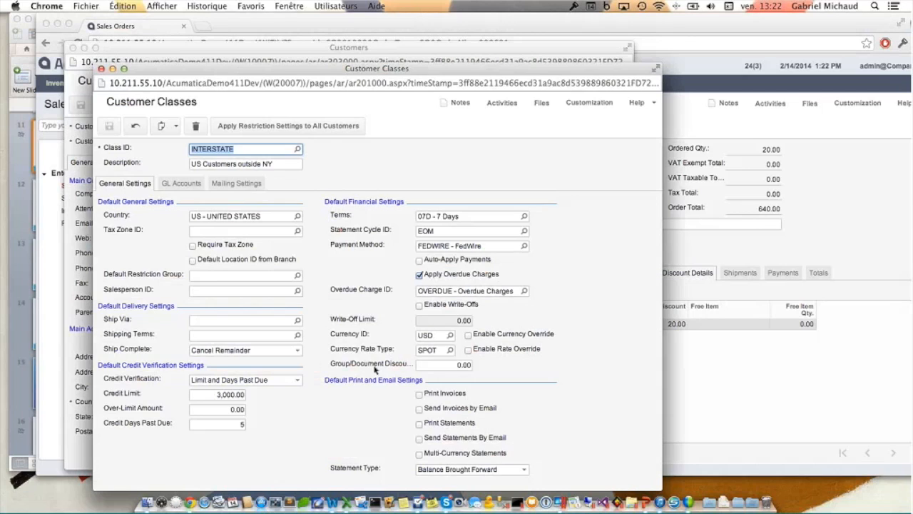
{"action": "left_click", "coordinate": [434, 365]}
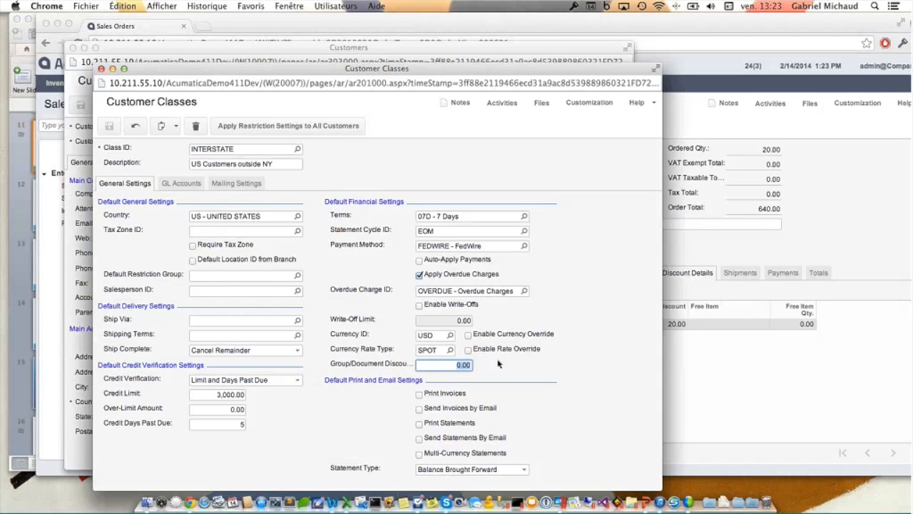
{"action": "key", "text": "super+w"}
{"action": "key", "text": "super+w"}
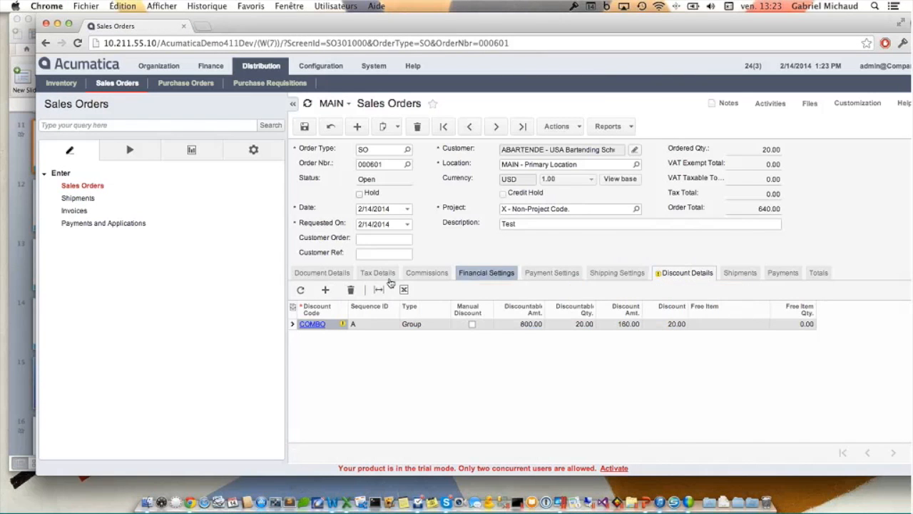
Step: Return to the order's document details, read the discount demo notes in PowerPoint, and switch back to Chrome
{"action": "left_click", "coordinate": [323, 274]}
{"action": "key", "text": "super+Tab"}
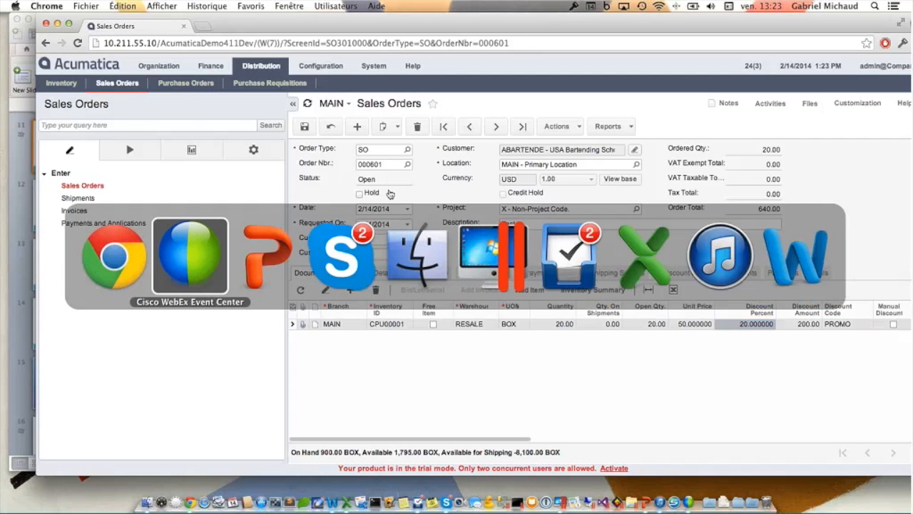
{"action": "key", "text": "super+Tab"}
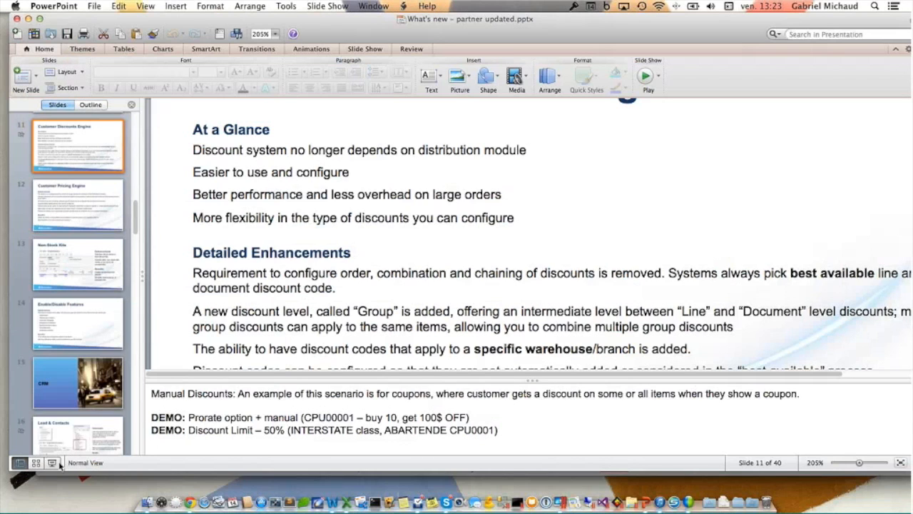
{"action": "key", "text": "super+Tab"}
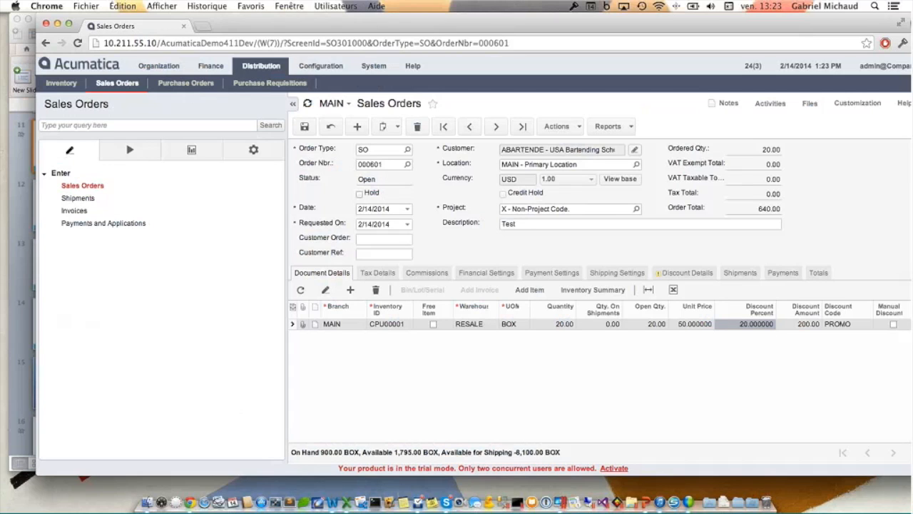
Step: Show the Accounts Receivable configuration options, delete the CPU00001 line from the open sales order and save it
{"action": "left_click", "coordinate": [210, 66]}
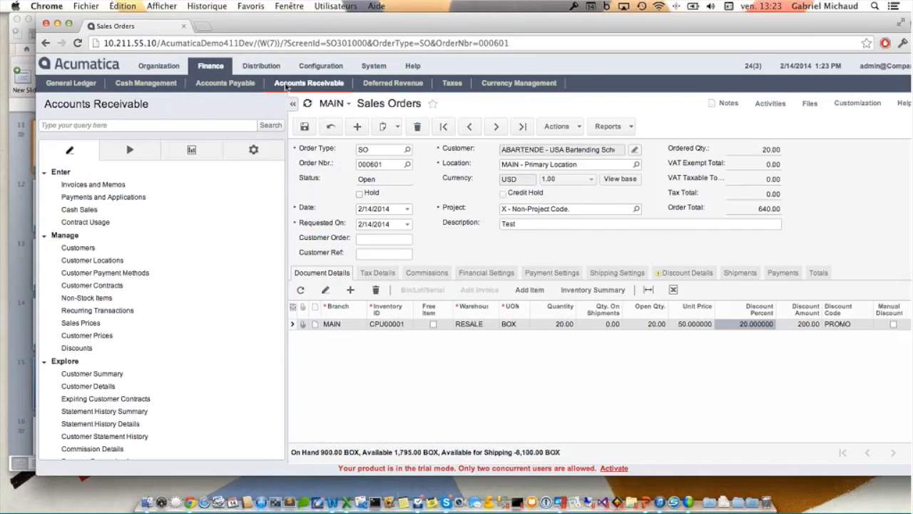
{"action": "left_click", "coordinate": [253, 149]}
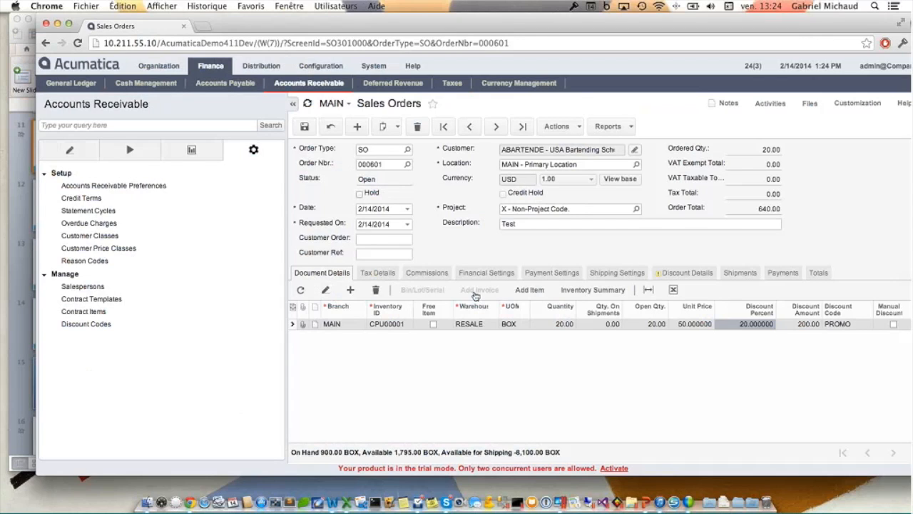
{"action": "left_click", "coordinate": [375, 290]}
{"action": "left_click", "coordinate": [305, 127]}
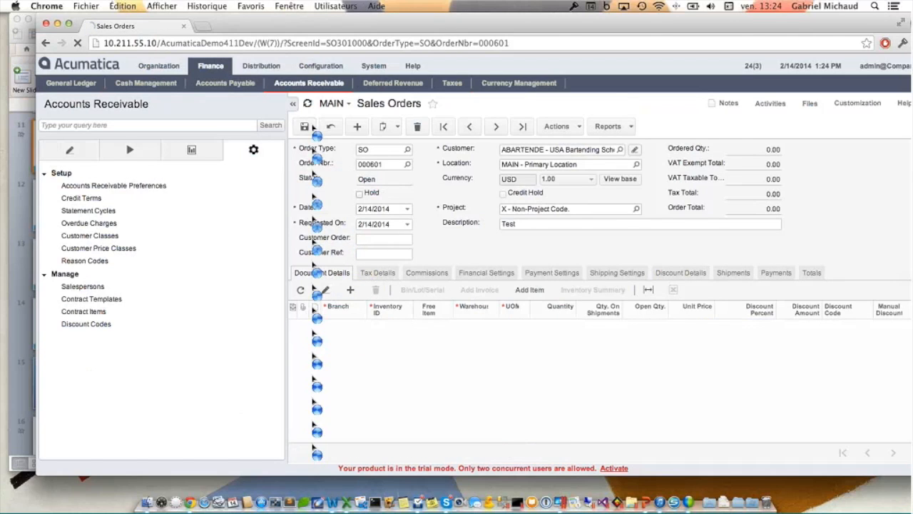
Step: Mark the PROMO discount code as Manual in Discount Codes and save the change
{"action": "left_click", "coordinate": [97, 325]}
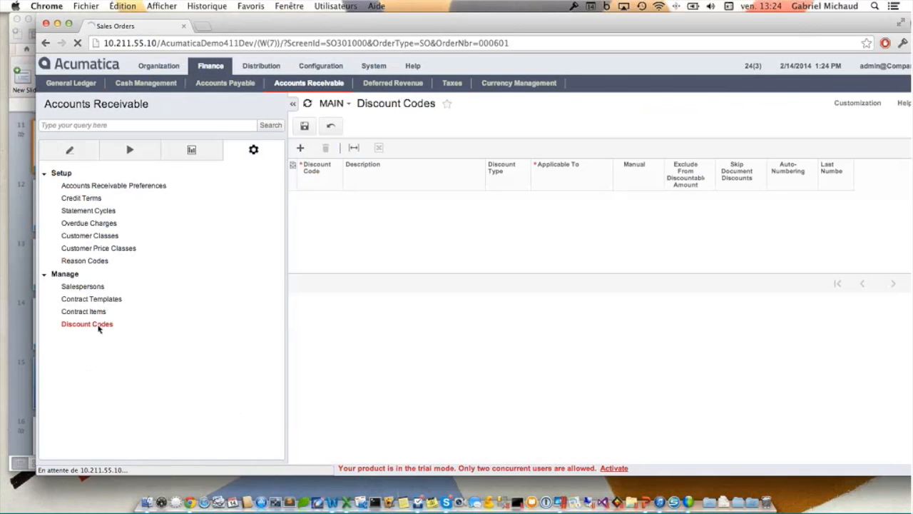
{"action": "left_click", "coordinate": [613, 212]}
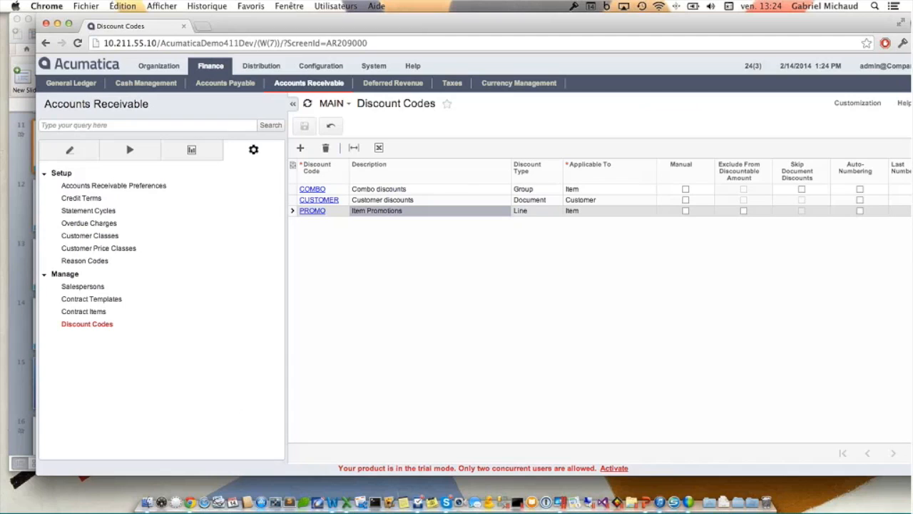
{"action": "left_click", "coordinate": [685, 212]}
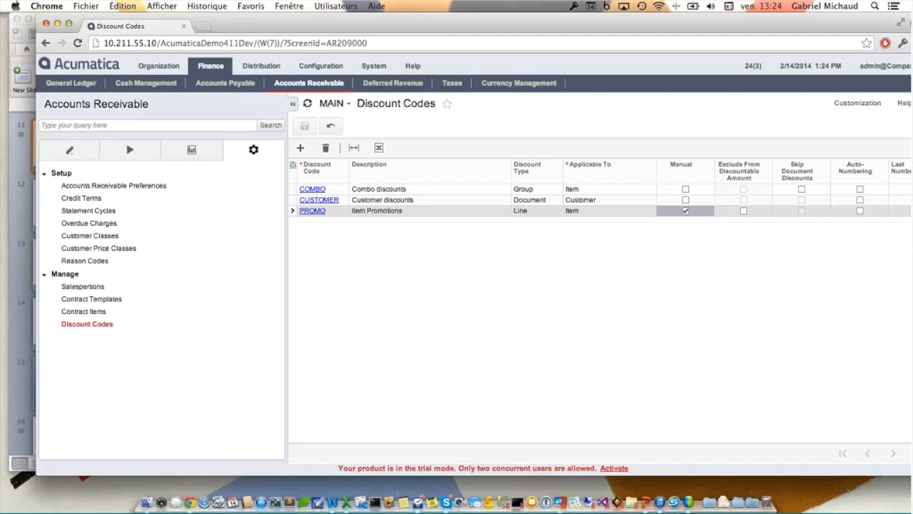
{"action": "left_click", "coordinate": [303, 127]}
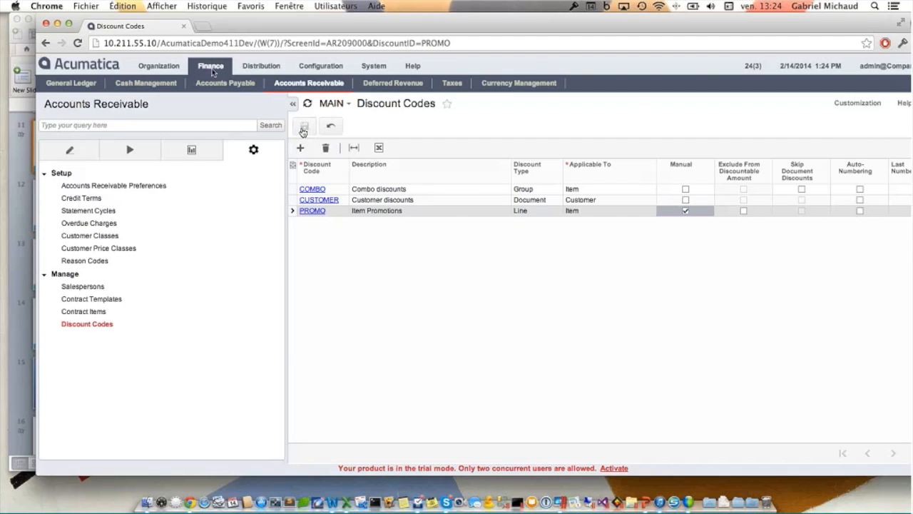
Step: Reopen the sales order and add a line for item CPU00001 with quantity 10
{"action": "left_click", "coordinate": [261, 66]}
{"action": "left_click", "coordinate": [81, 186]}
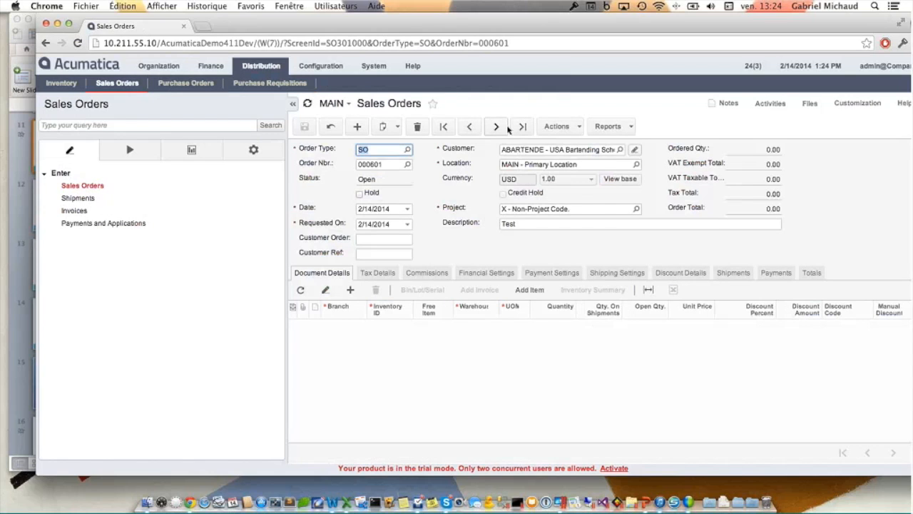
{"action": "left_click", "coordinate": [351, 290]}
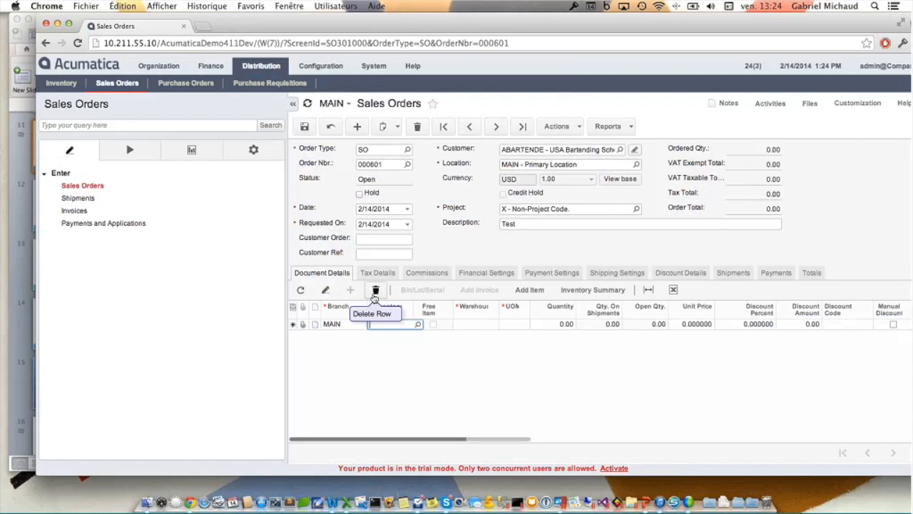
{"action": "key", "text": "Tab"}
{"action": "type", "text": "cpu"}
{"action": "left_click", "coordinate": [391, 338]}
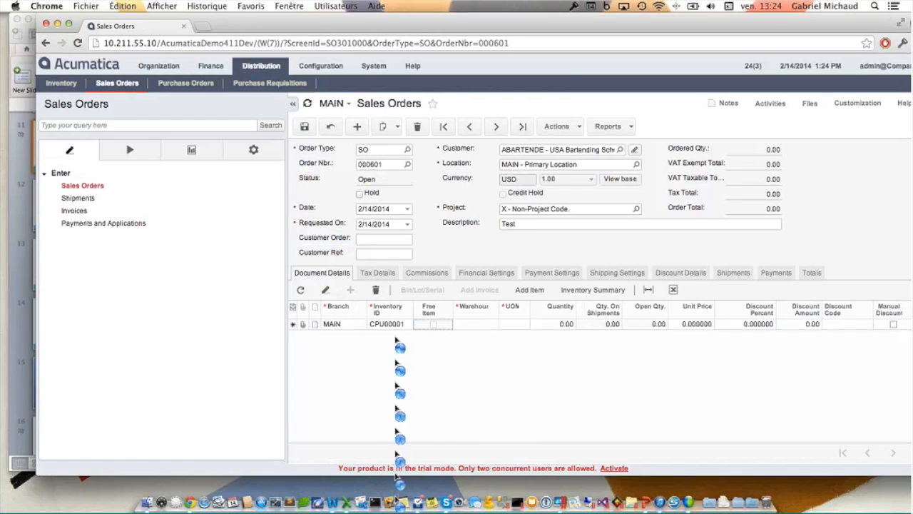
{"action": "left_click", "coordinate": [553, 324]}
{"action": "type", "text": "10"}
{"action": "key", "text": "Tab"}
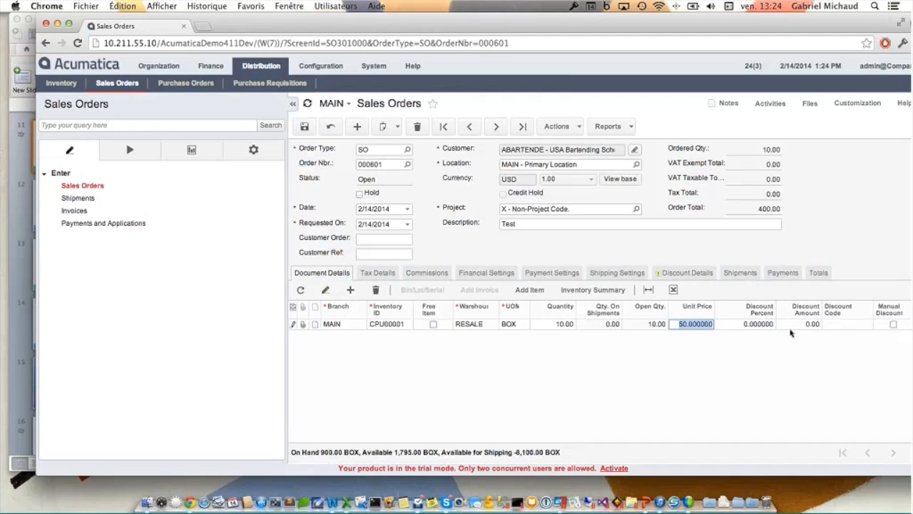
Step: Apply the PROMO discount code manually to the CPU00001 order line by selecting it from the available codes
{"action": "left_click", "coordinate": [850, 325]}
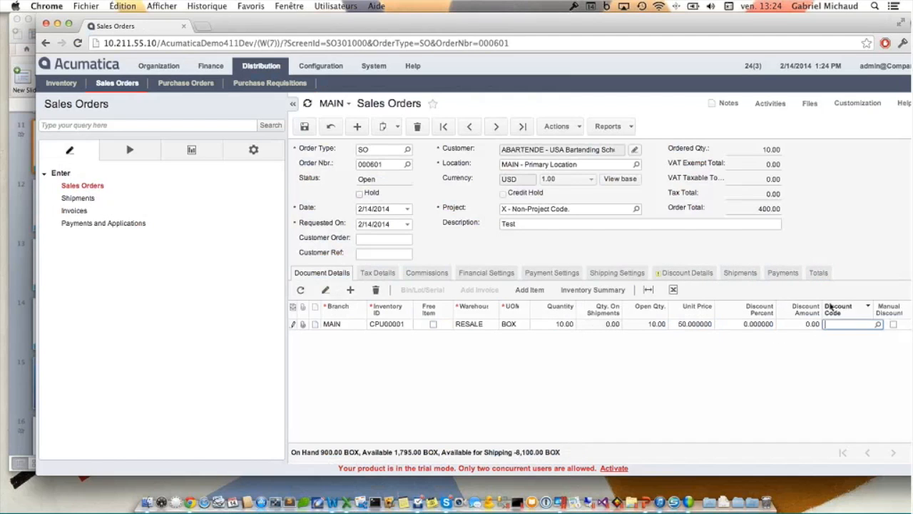
{"action": "left_click", "coordinate": [878, 325]}
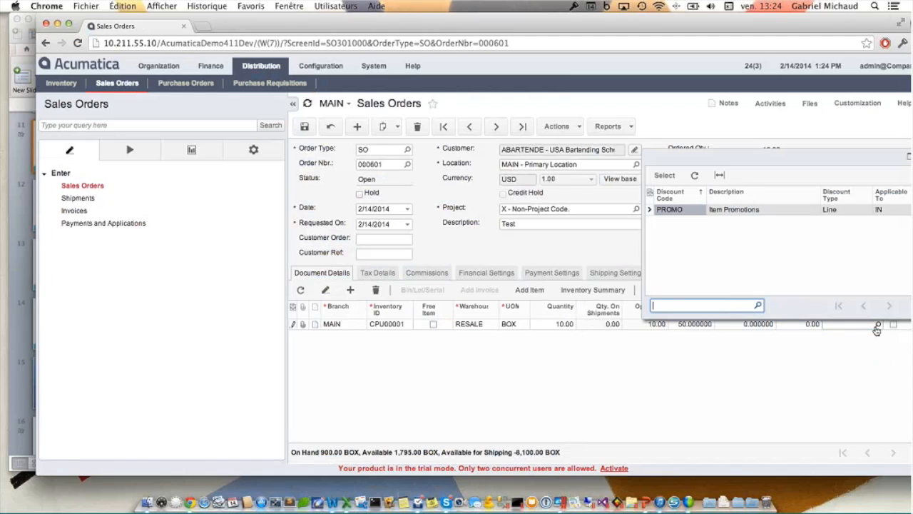
{"action": "double_click", "coordinate": [675, 211]}
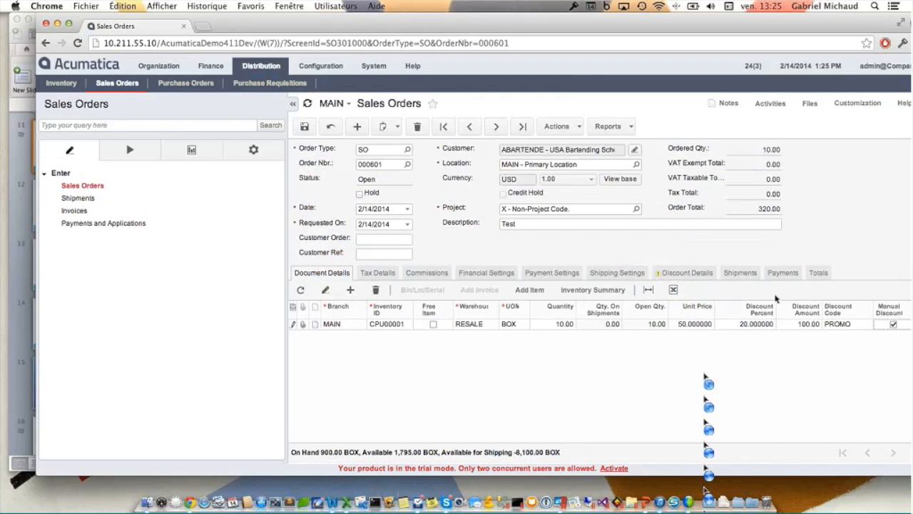
Step: Switch to the PowerPoint presentation and show the Customer Discounts Engine slide full screen
{"action": "key", "text": "super+Tab"}
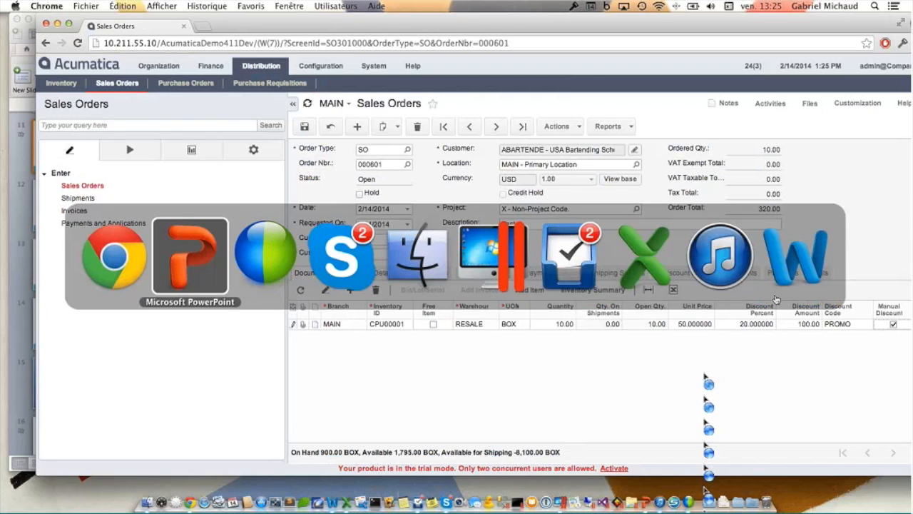
{"action": "left_click", "coordinate": [58, 466]}
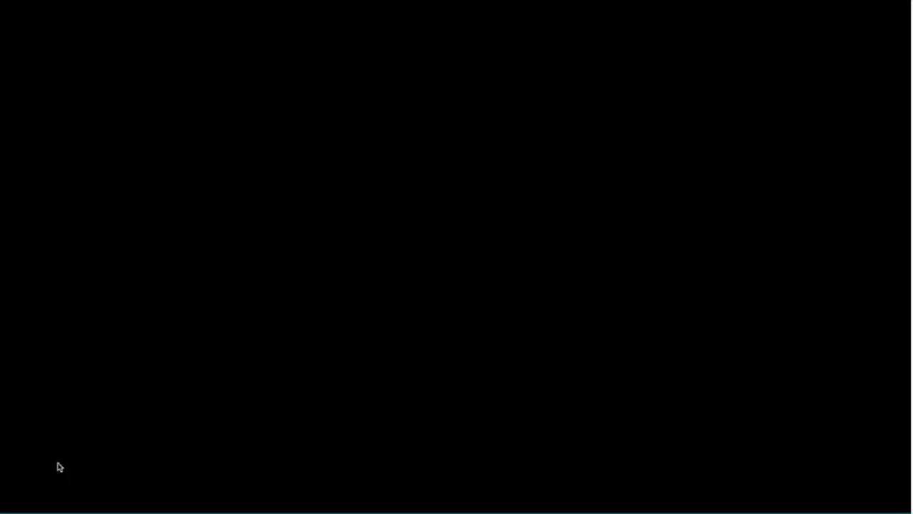
{"action": "left_click", "coordinate": [58, 466]}
{"action": "left_click", "coordinate": [59, 466]}
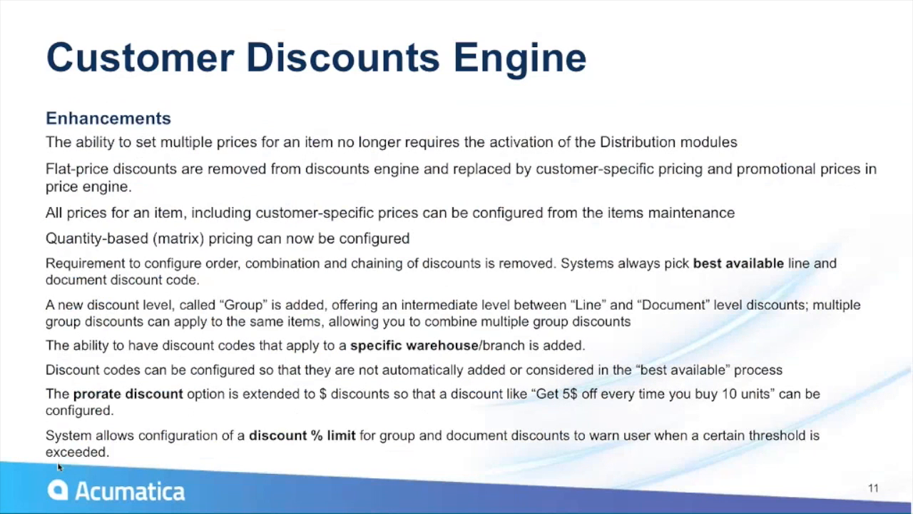
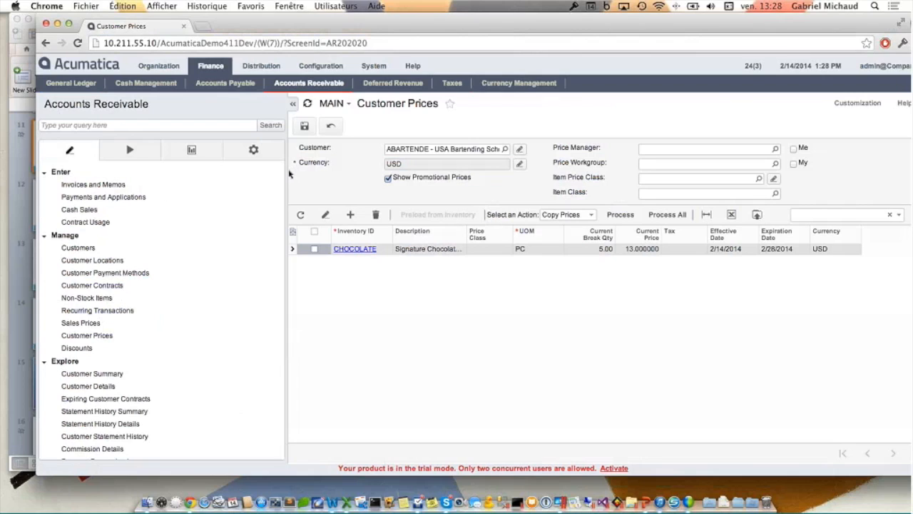
Step: Narrow the navigation pane and add a CHOCOLATE customer price with a break quantity of 10 and a price of 10
{"action": "left_click_drag", "start_coordinate": [284, 173], "coordinate": [204, 180]}
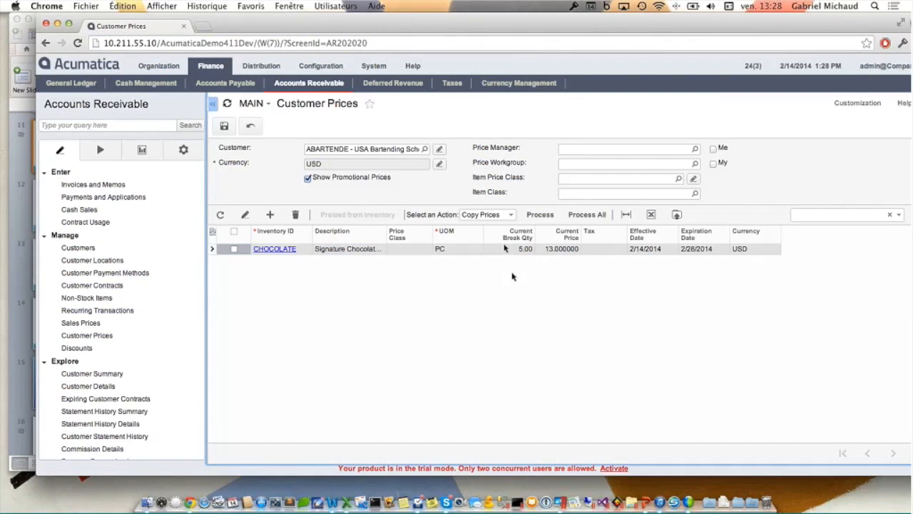
{"action": "left_click", "coordinate": [271, 215]}
{"action": "type", "text": "choco"}
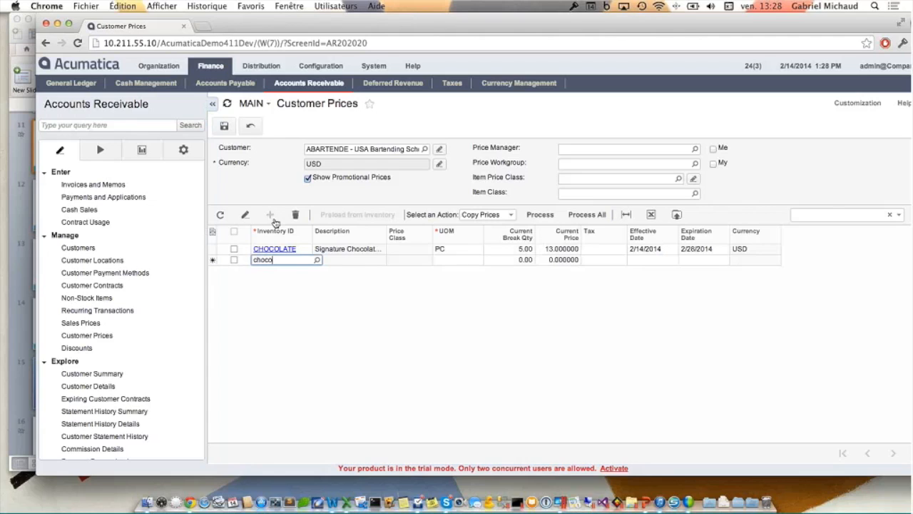
{"action": "key", "text": "Tab"}
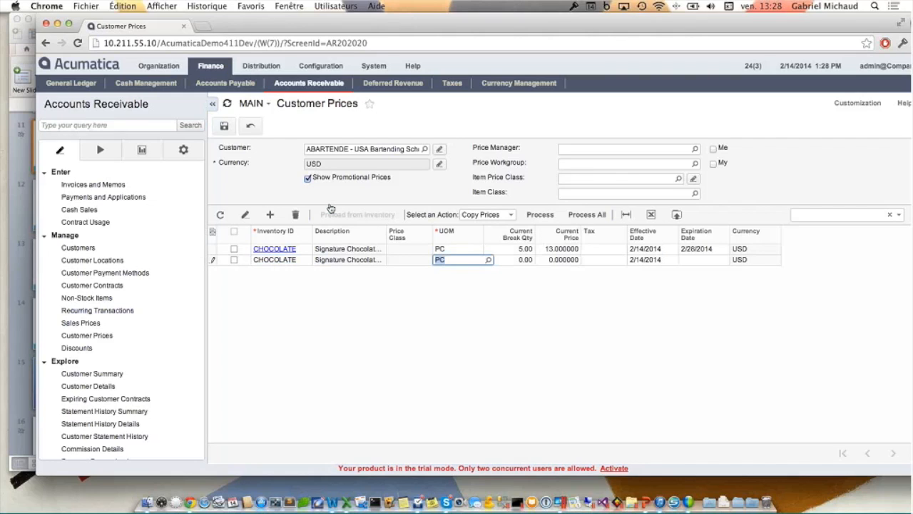
{"action": "key", "text": "Tab"}
{"action": "type", "text": "10"}
{"action": "key", "text": "Tab"}
{"action": "type", "text": "10"}
Step: Set the new CHOCOLATE price's expiration date to 2/28/2014 and save the customer prices
{"action": "key", "text": "Tab"}
{"action": "key", "text": "Tab"}
{"action": "key", "text": "Tab"}
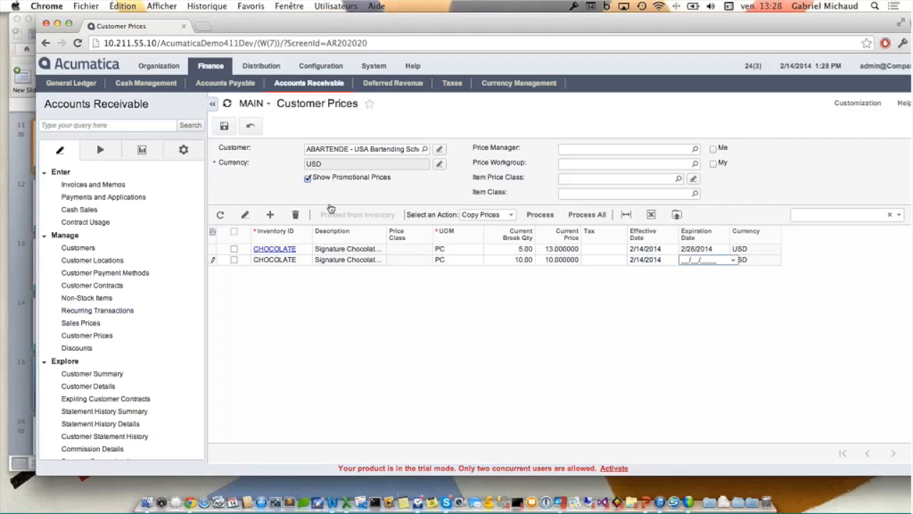
{"action": "type", "text": "02/"}
{"action": "type", "text": "28/2"}
{"action": "type", "text": "014"}
{"action": "left_click", "coordinate": [224, 127]}
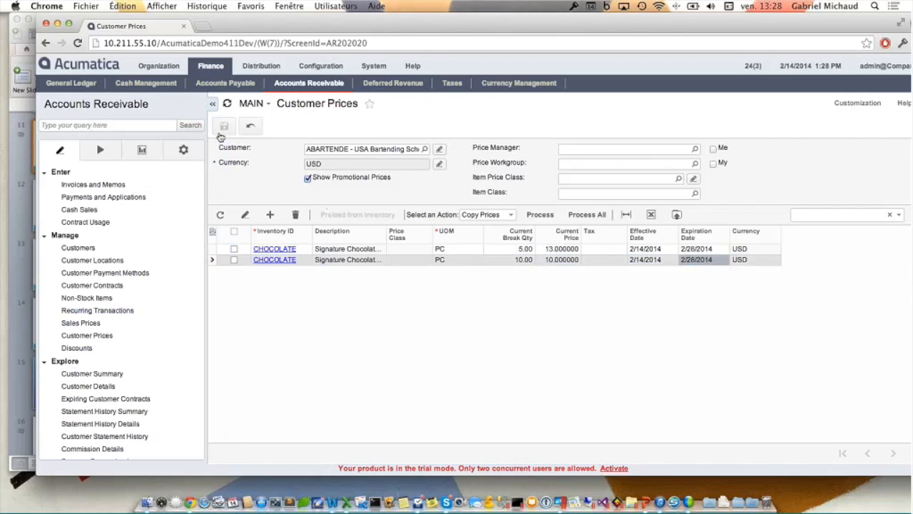
Step: Return to the sales order and add a CHOCOLATE line with quantity 5, checking its unit price
{"action": "left_click", "coordinate": [263, 66]}
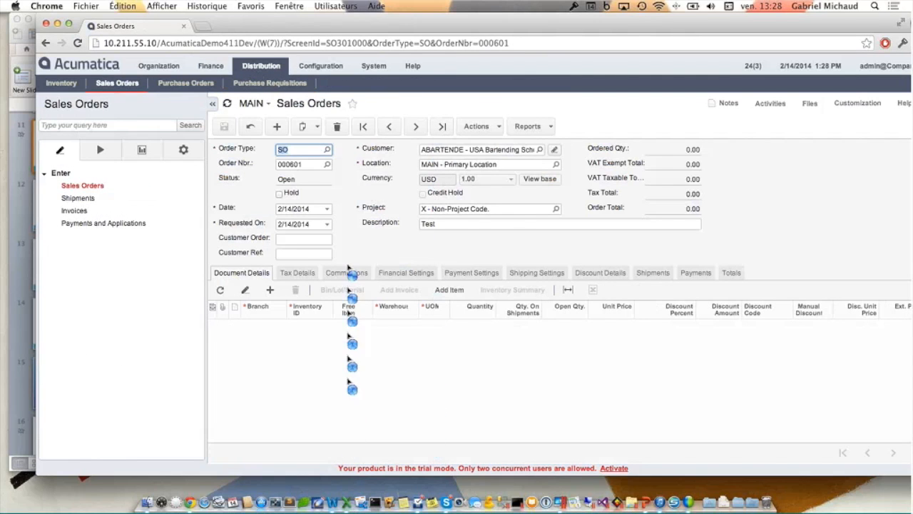
{"action": "left_click", "coordinate": [274, 290]}
{"action": "type", "text": "choco"}
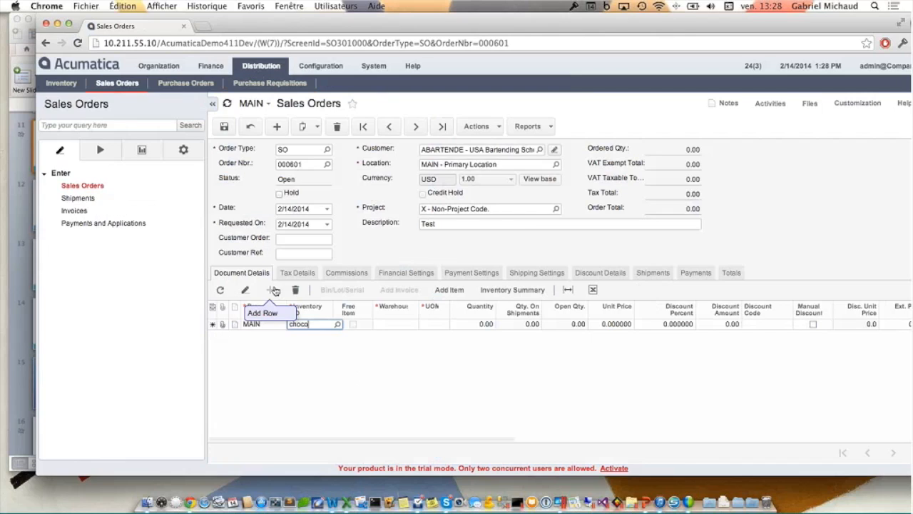
{"action": "type", "text": "late"}
{"action": "key", "text": "Tab"}
{"action": "key", "text": "Tab"}
{"action": "key", "text": "Tab"}
{"action": "key", "text": "Tab"}
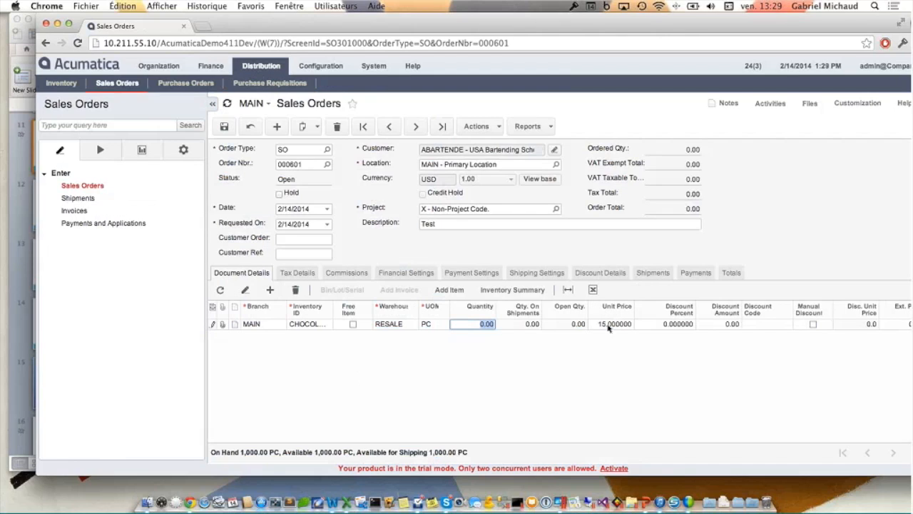
{"action": "type", "text": "5"}
{"action": "left_click", "coordinate": [603, 325]}
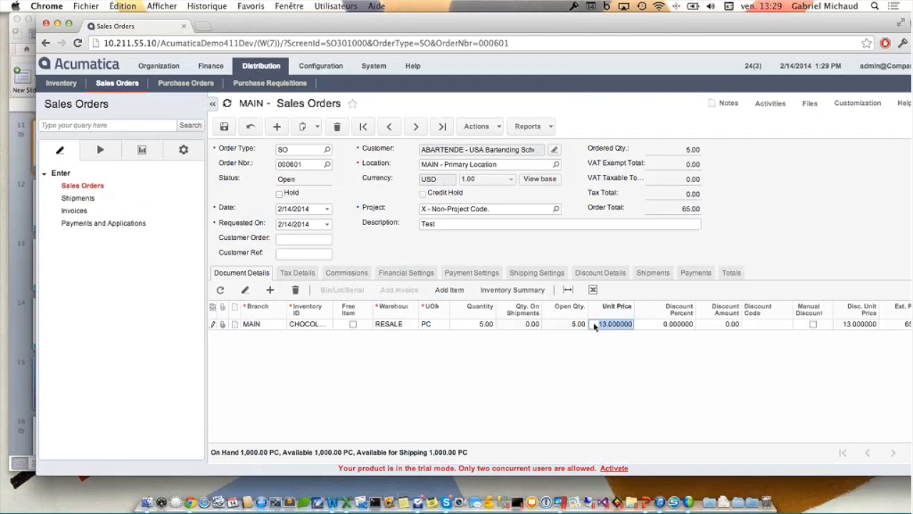
Step: Change the CHOCOLATE line's quantity to 10 and check its recalculated unit price
{"action": "left_click", "coordinate": [462, 326]}
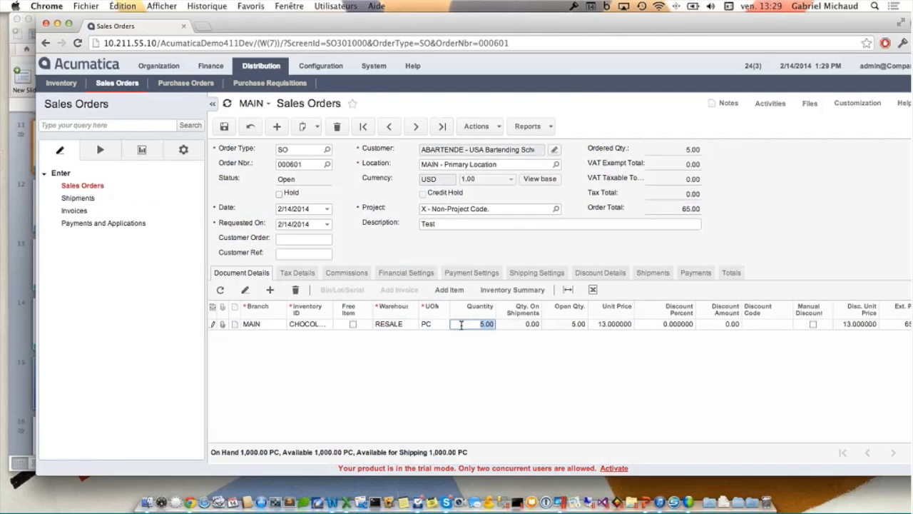
{"action": "type", "text": "10"}
{"action": "key", "text": "Tab"}
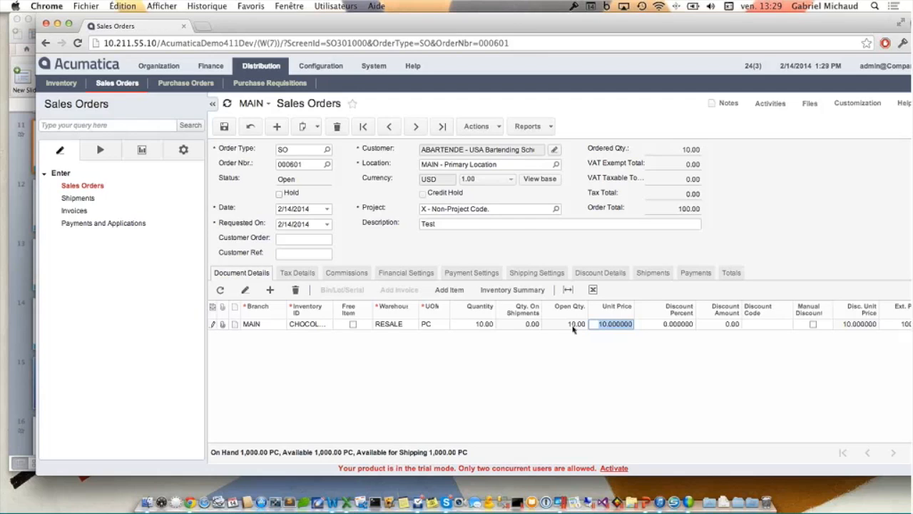
{"action": "left_click", "coordinate": [573, 329]}
{"action": "left_click", "coordinate": [573, 351]}
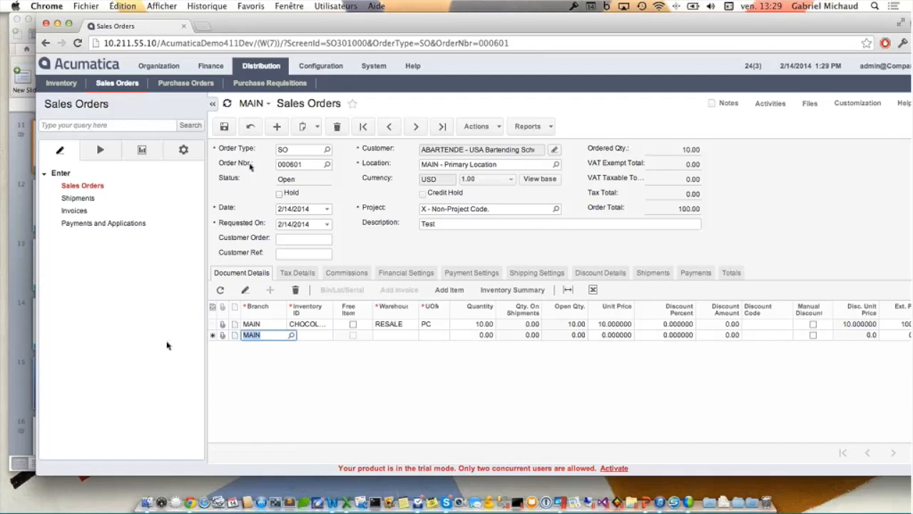
Step: Open the CHOCOLATE item in Stock Items and view its customer prices
{"action": "left_click", "coordinate": [61, 83]}
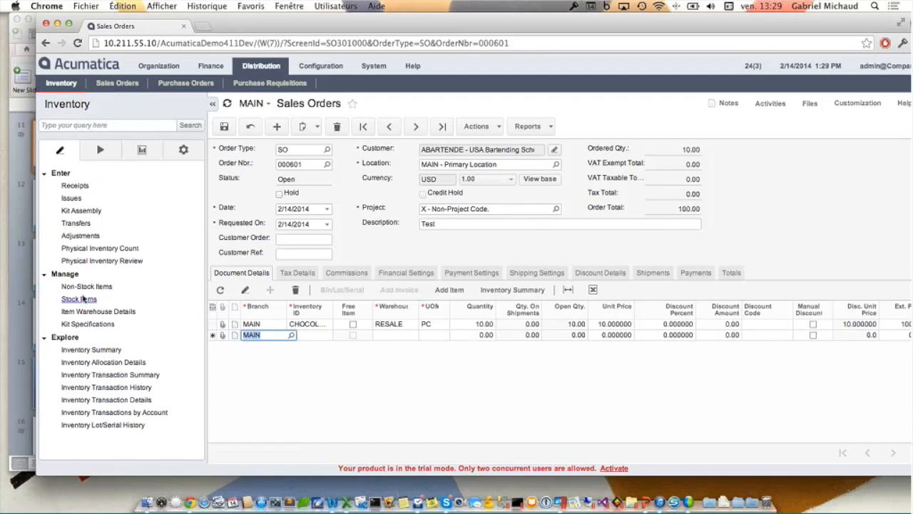
{"action": "left_click", "coordinate": [82, 299]}
{"action": "key", "text": "Return"}
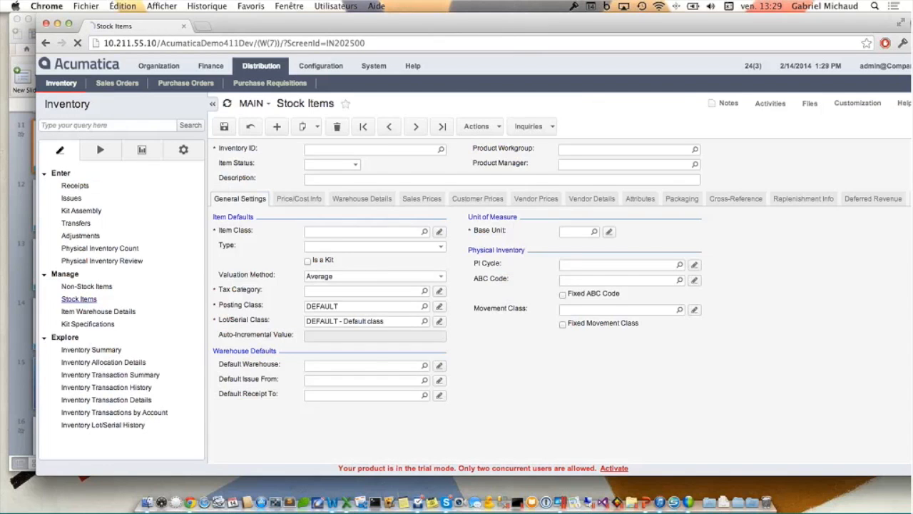
{"action": "type", "text": "CHO"}
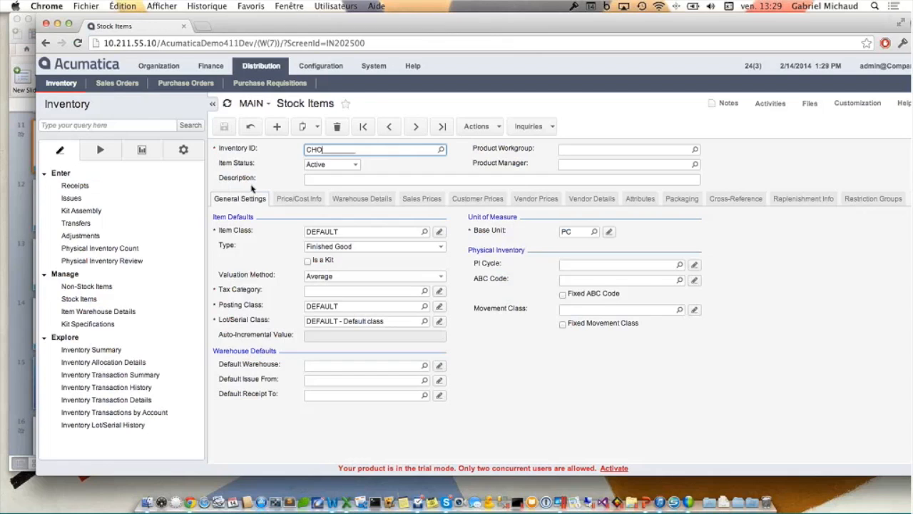
{"action": "type", "text": "COLATE"}
{"action": "key", "text": "Tab"}
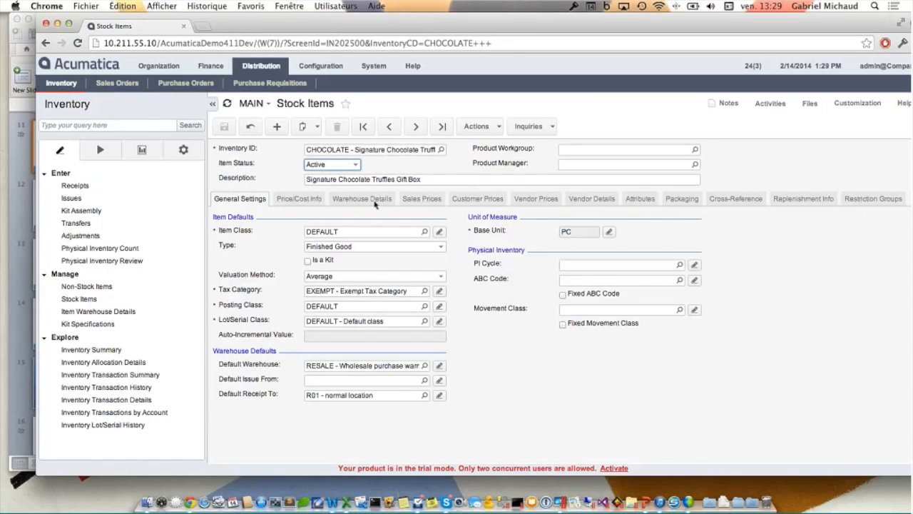
{"action": "left_click", "coordinate": [414, 200]}
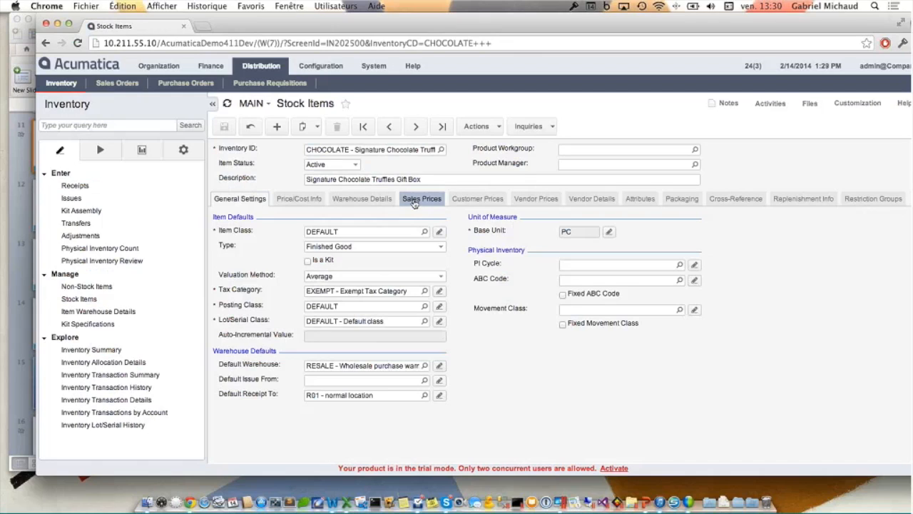
{"action": "left_click", "coordinate": [473, 200]}
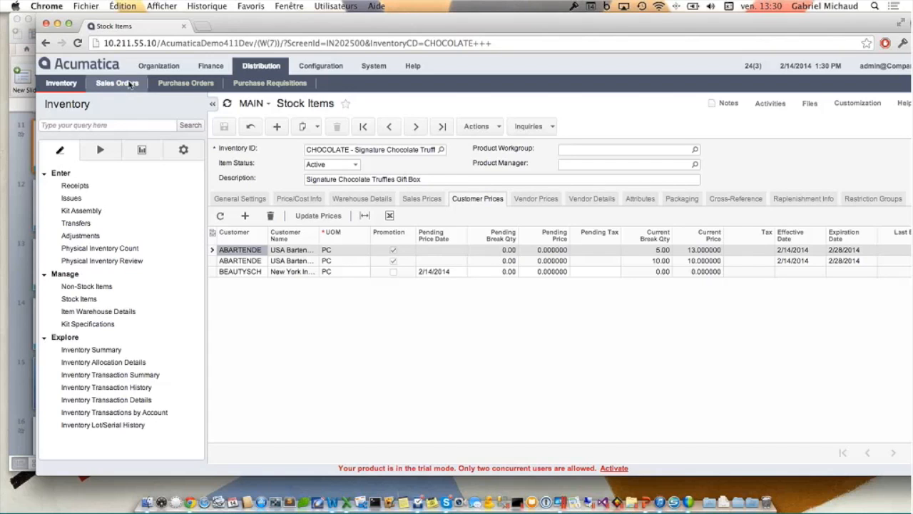
Step: Open Sales Prices in Accounts Receivable and start the Copy Prices wizard for all items in the BASE price class
{"action": "left_click", "coordinate": [211, 65]}
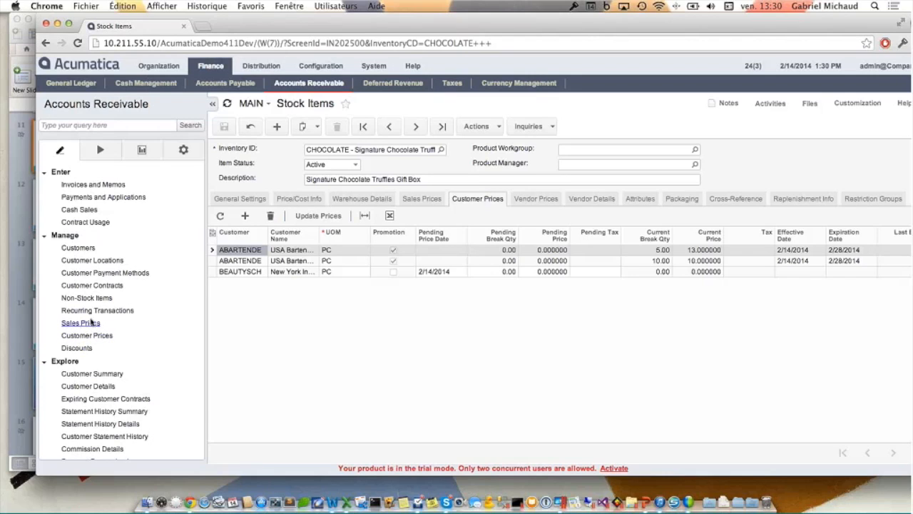
{"action": "left_click", "coordinate": [78, 325]}
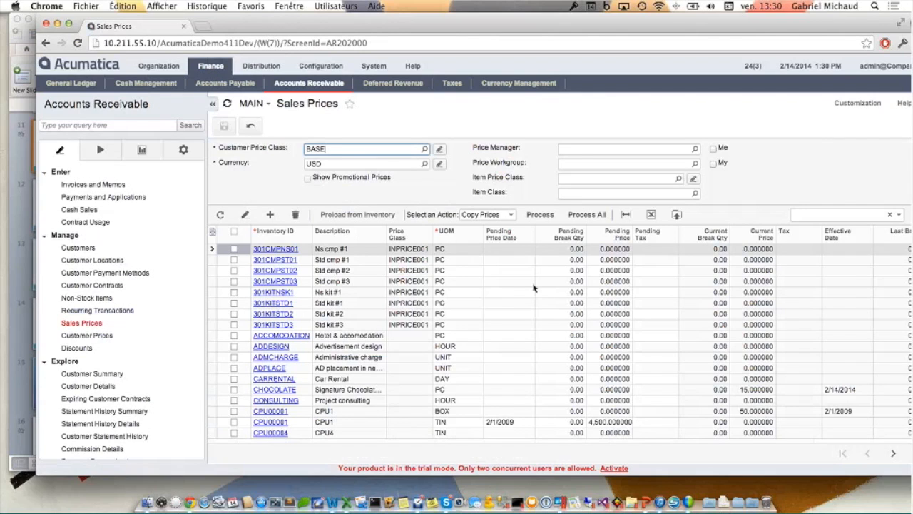
{"action": "left_click", "coordinate": [492, 215]}
{"action": "left_click", "coordinate": [482, 221]}
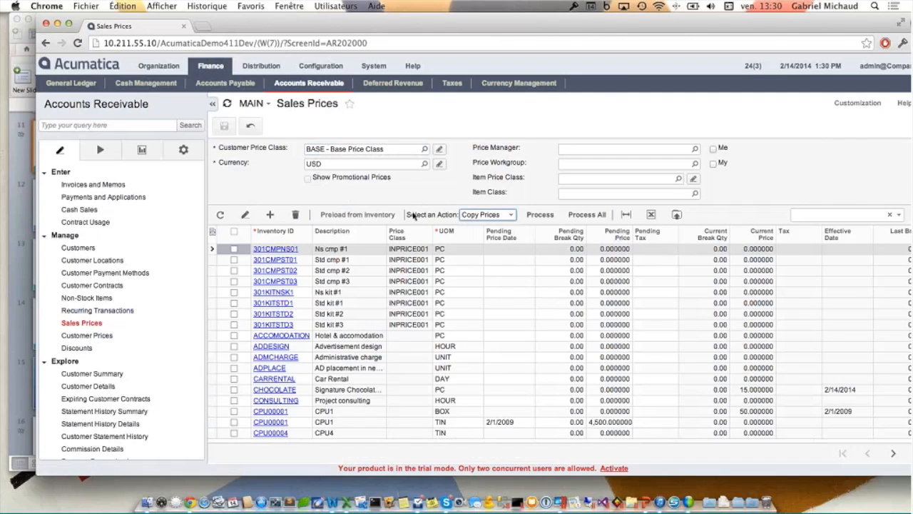
{"action": "left_click", "coordinate": [587, 215]}
{"action": "left_click", "coordinate": [458, 216]}
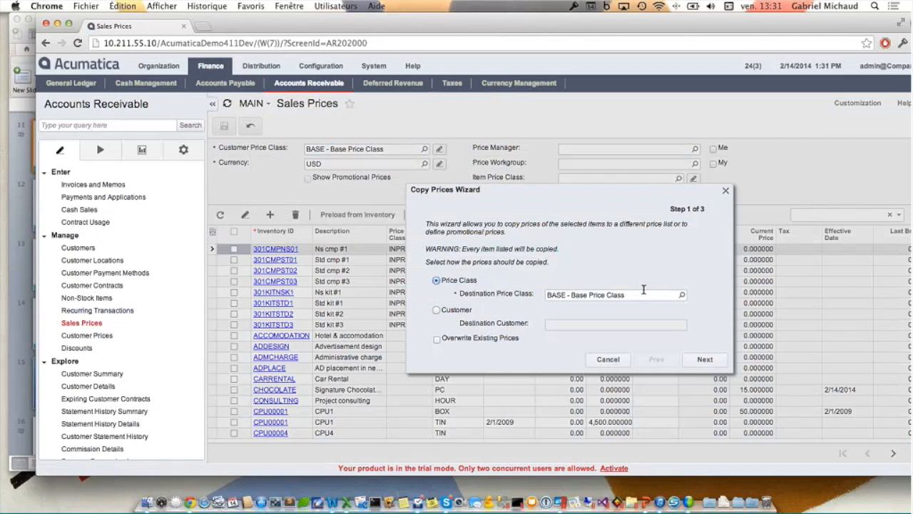
Step: Choose Customer as the copy destination with Alphabetland School as the destination customer, and go on to the wizard's second page
{"action": "left_click", "coordinate": [437, 311]}
{"action": "left_click", "coordinate": [603, 325]}
{"action": "type", "text": "be"}
{"action": "key", "text": "Tab"}
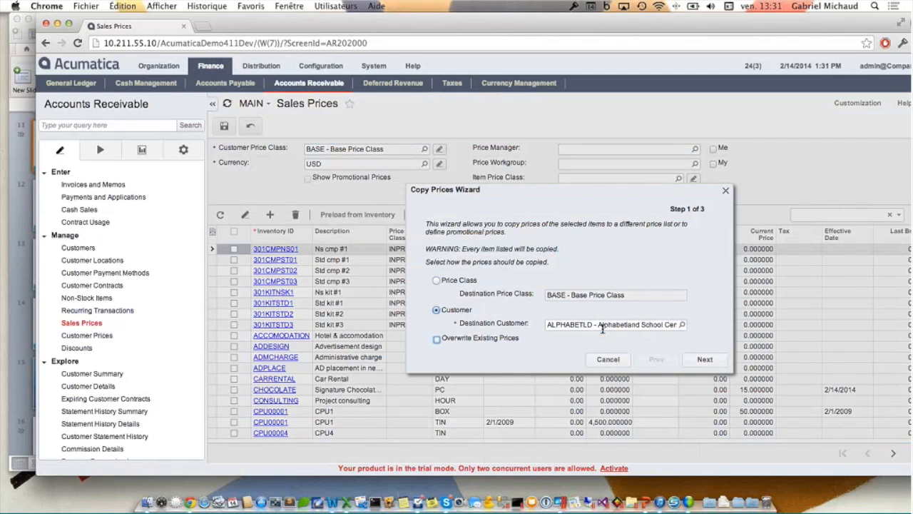
{"action": "left_click", "coordinate": [707, 360]}
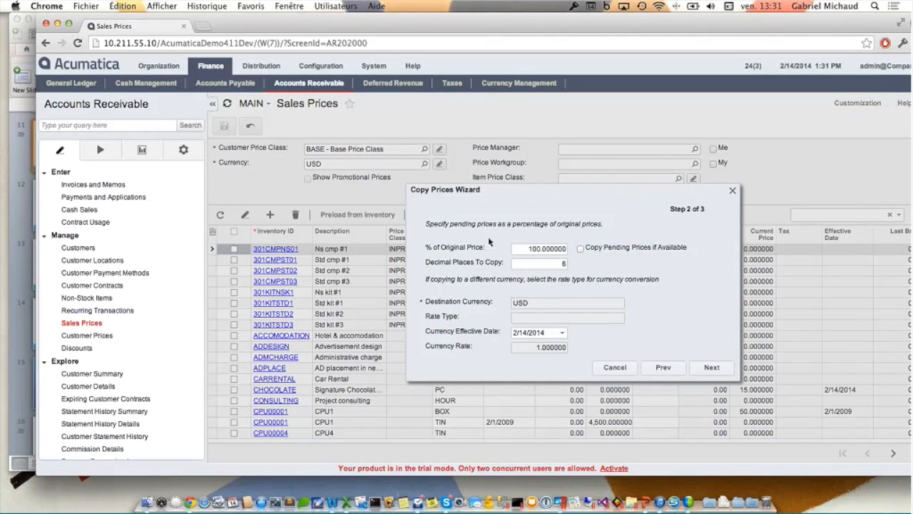
Step: Set the copied prices to 95% of the original price and continue to the wizard's final page
{"action": "left_click", "coordinate": [523, 249]}
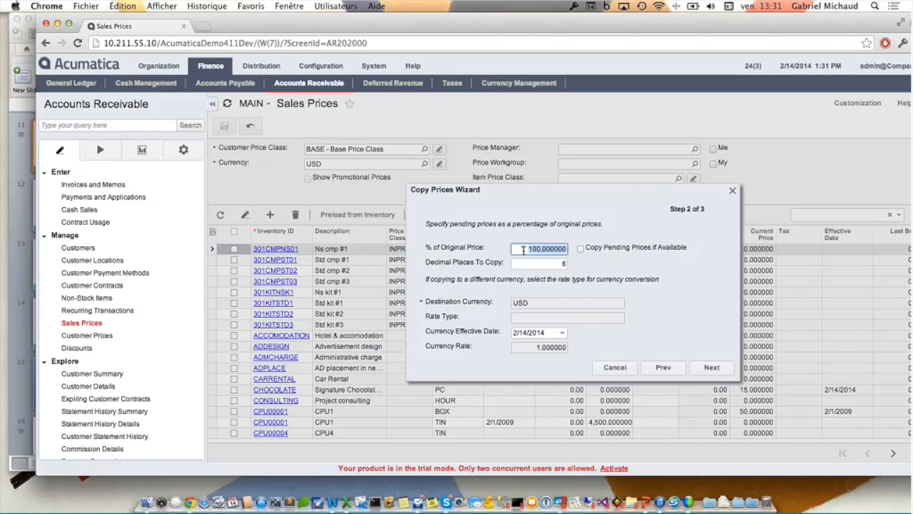
{"action": "type", "text": "95"}
{"action": "key", "text": "Tab"}
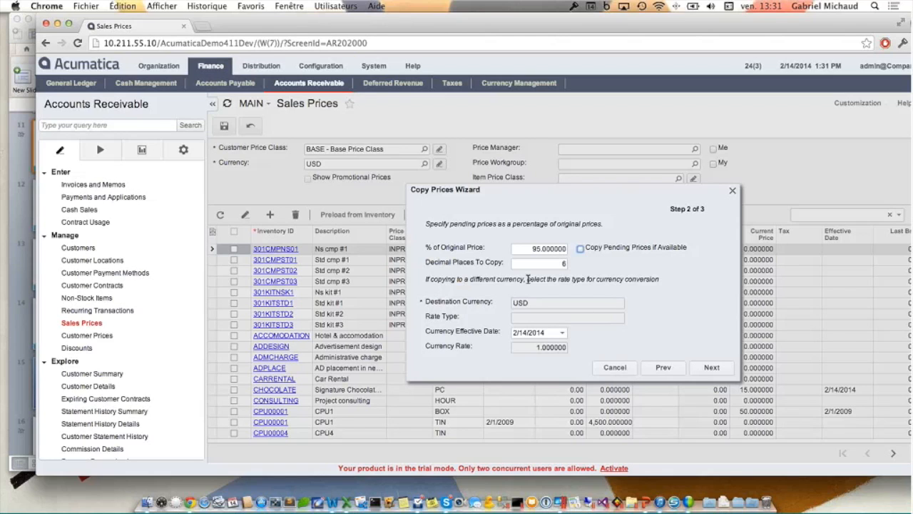
{"action": "left_click", "coordinate": [712, 367]}
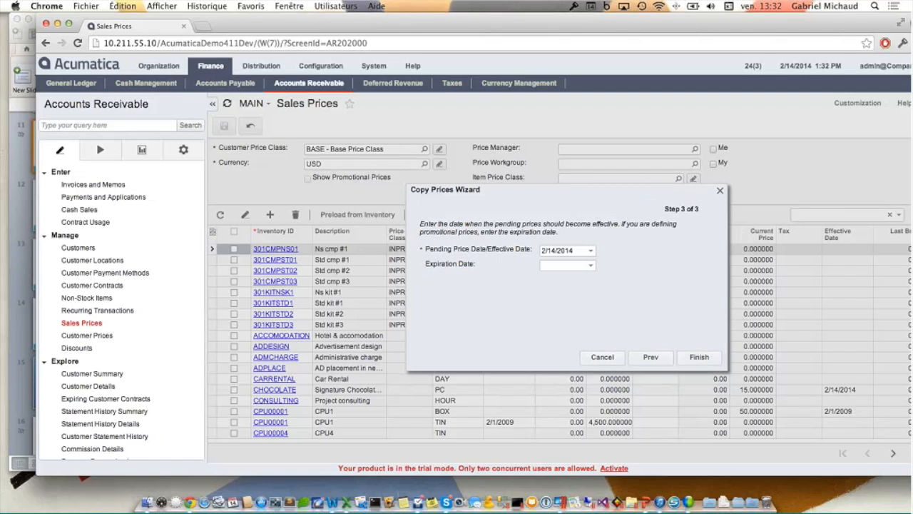
Step: Enter 2/28/2014 as the copied prices' expiration date and close the wizard without copying the prices
{"action": "left_click", "coordinate": [558, 265]}
{"action": "type", "text": "0226"}
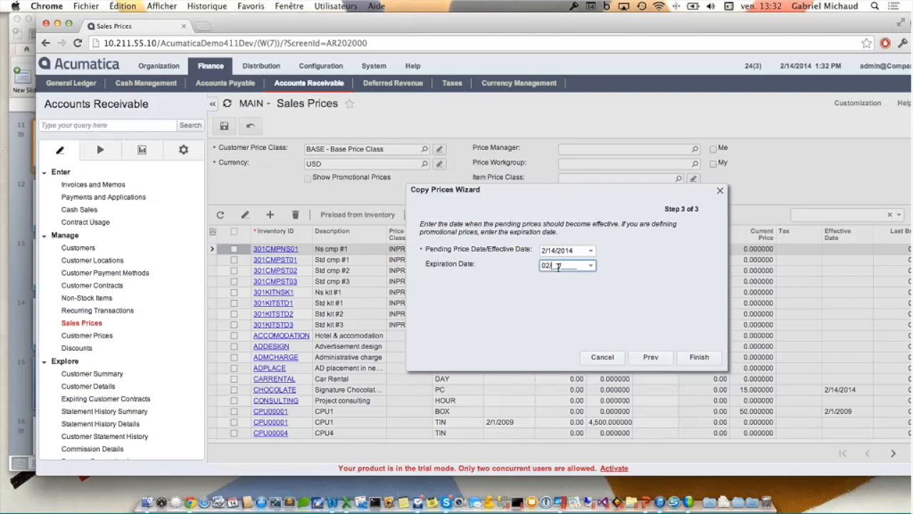
{"action": "type", "text": "2014"}
{"action": "key", "text": "shift+Tab"}
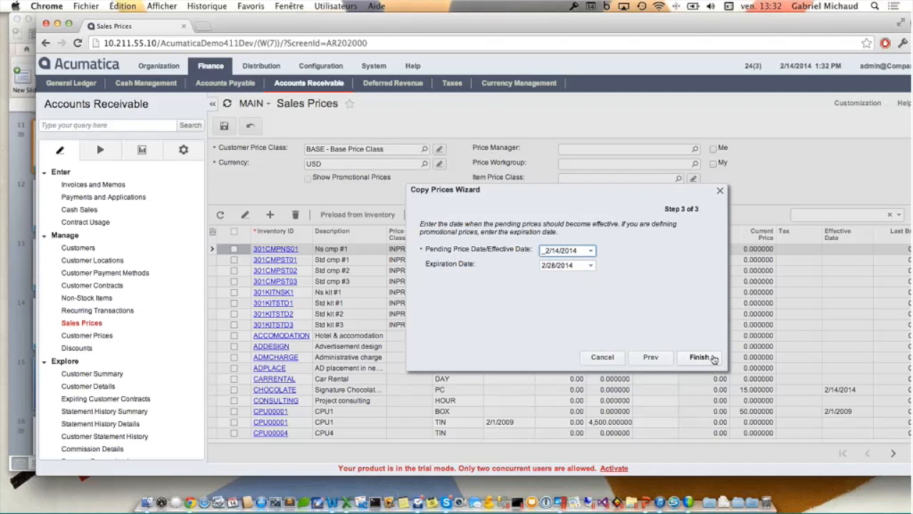
{"action": "left_click", "coordinate": [720, 191]}
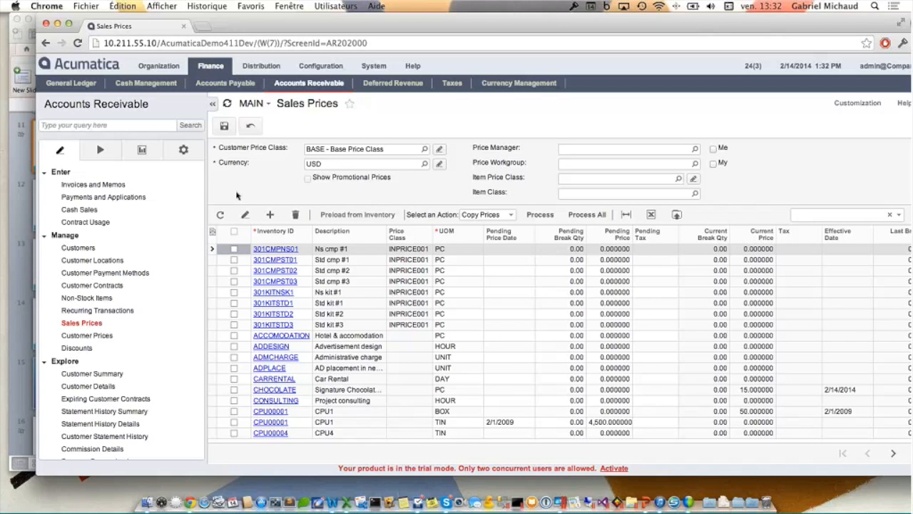
Step: Switch back to the PowerPoint slide show and advance from Customer Pricing Engine to the Non-Stock Kits slide
{"action": "key", "text": "super+Tab"}
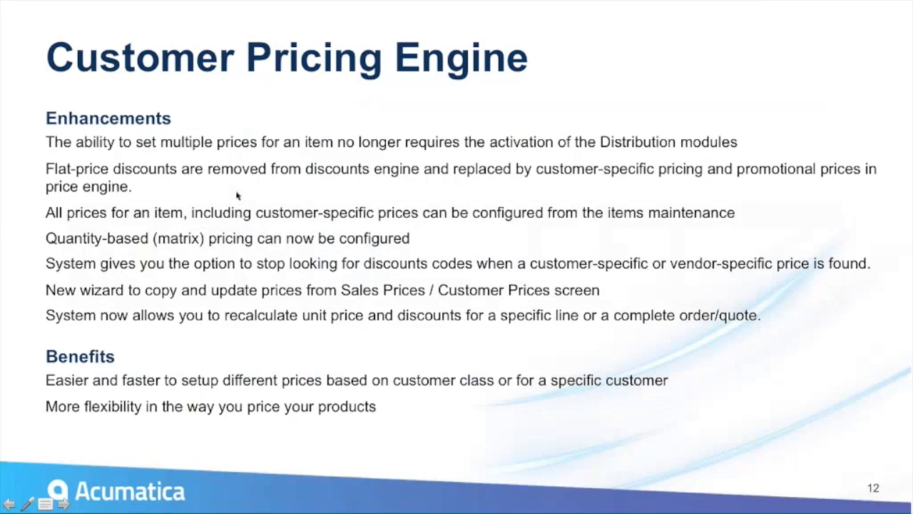
{"action": "left_click", "coordinate": [476, 62]}
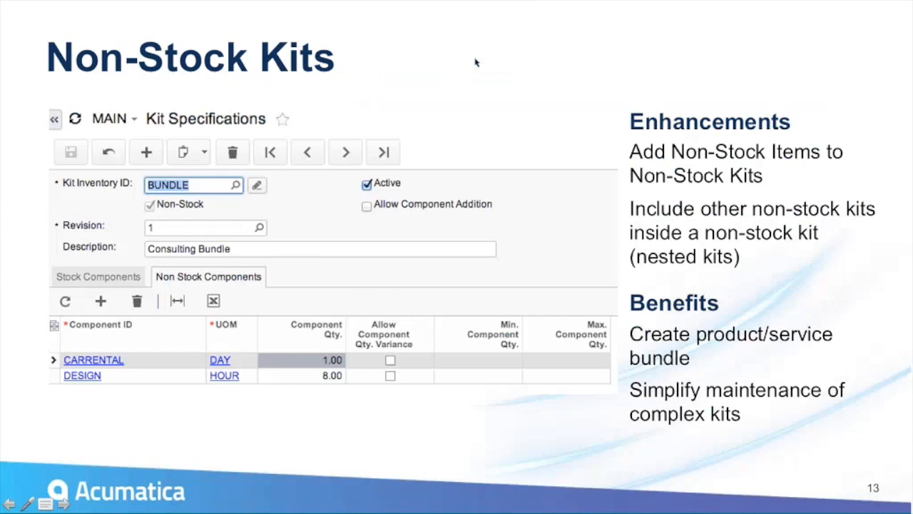